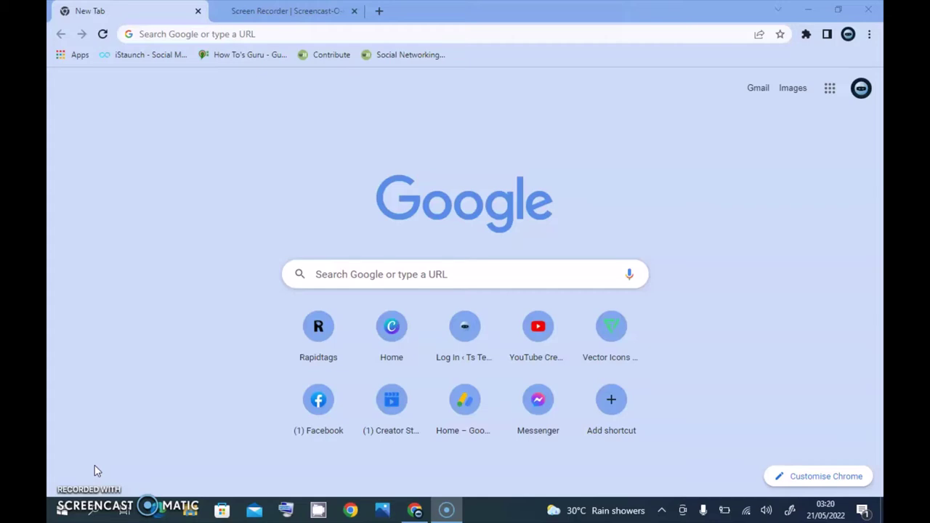
Load facebook.com in the new Chrome tab to reach the signed-in home feed
left_click(246, 34)
type("facebook.com")
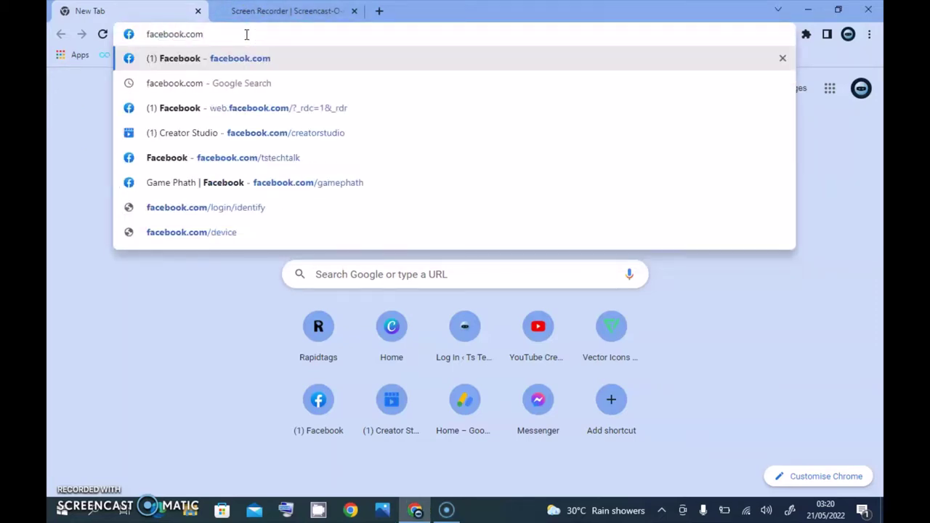
key("Return")
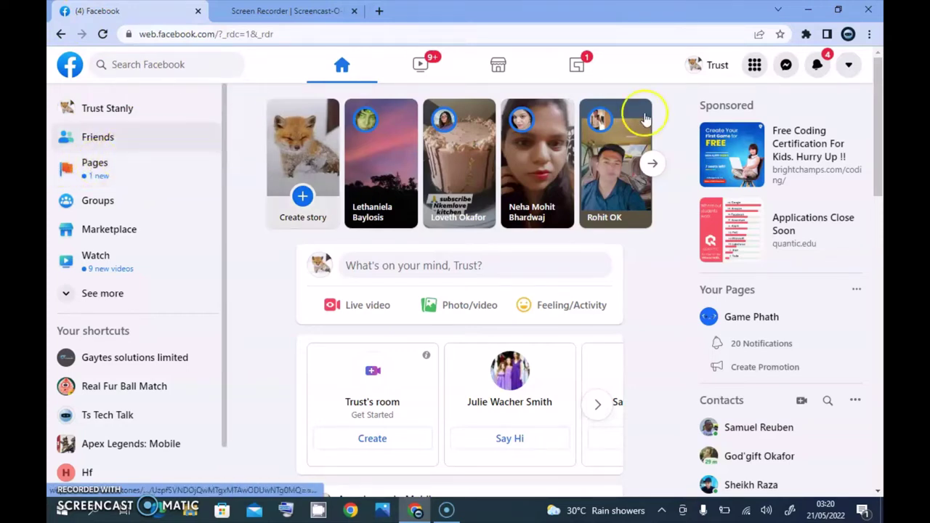
From the Menu grid, go to Pages and choose Create New Page
left_click(754, 65)
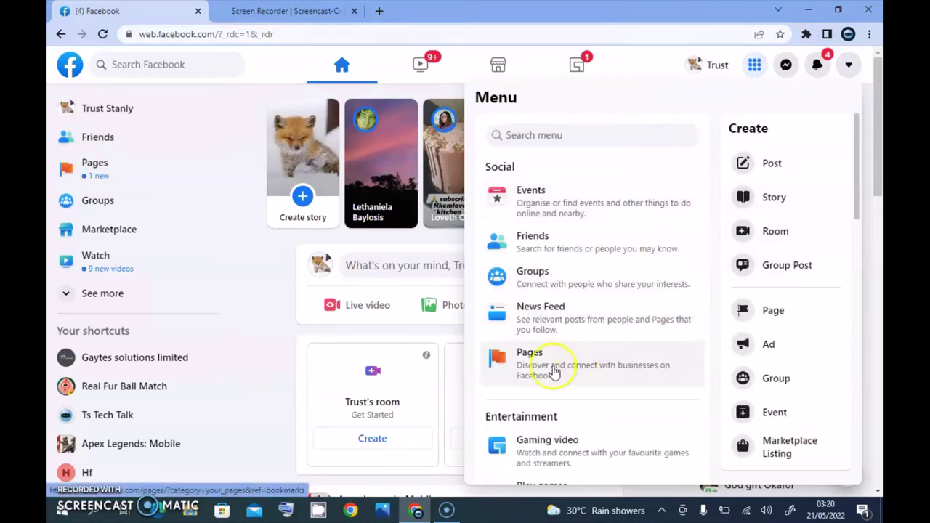
left_click(548, 370)
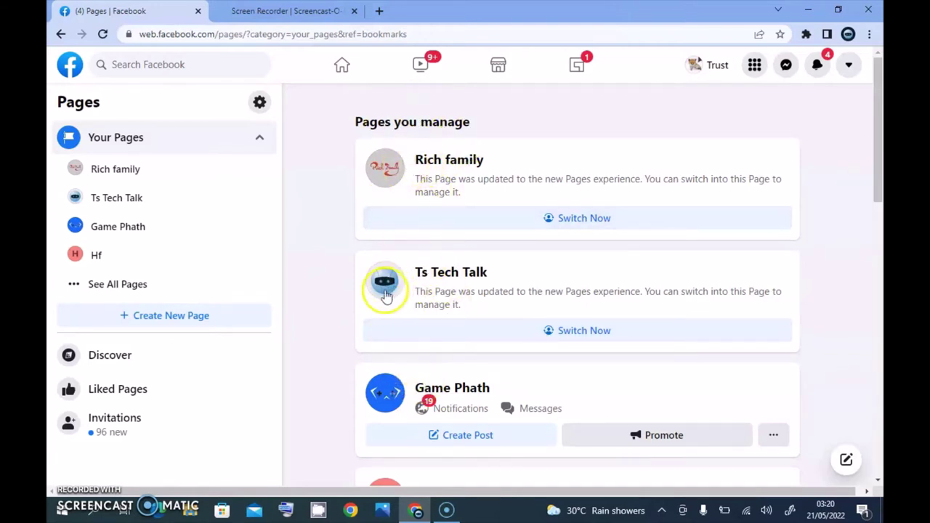
left_click(195, 317)
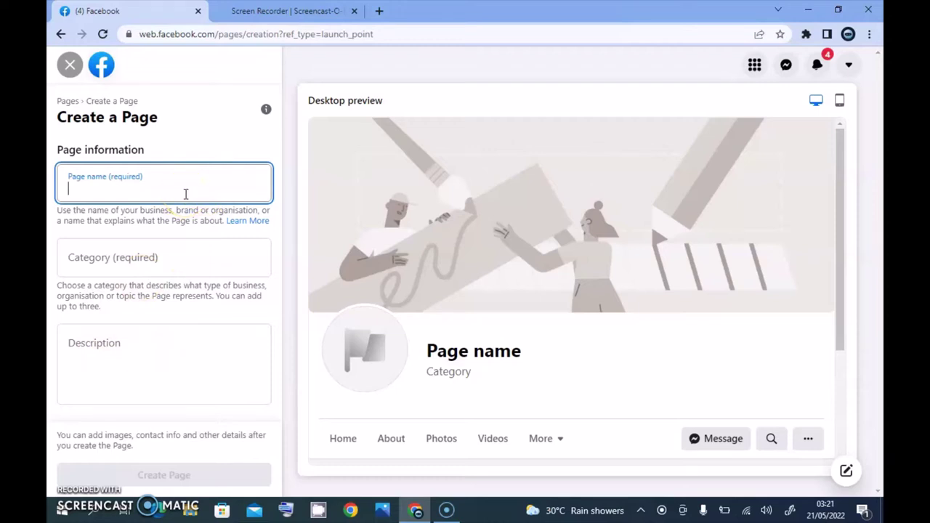
Name the Page 'Cotton Candy Match' and set its category to Video game
type("Cotton Candy Match")
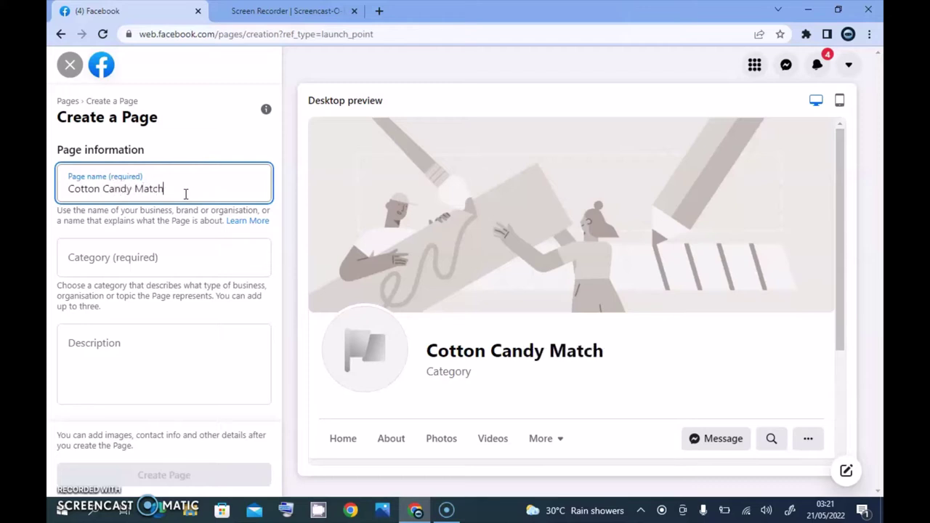
left_click(152, 259)
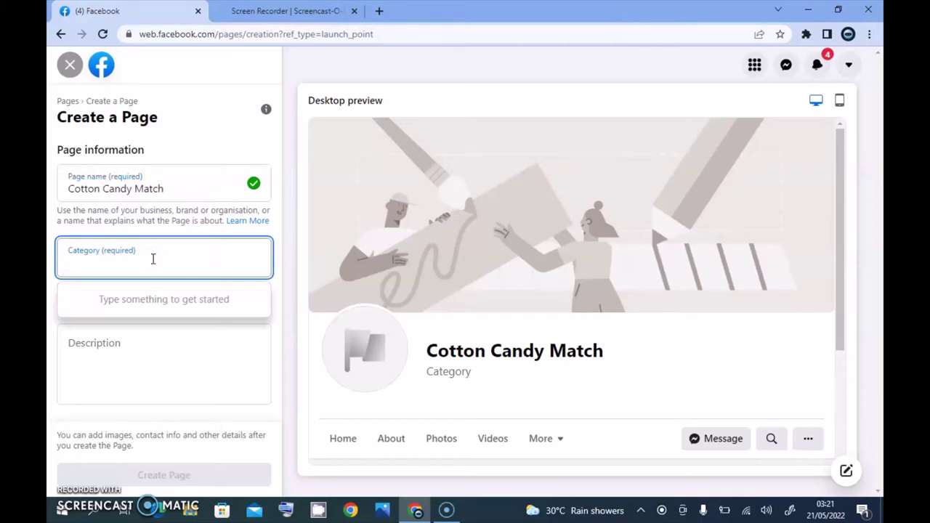
type("game")
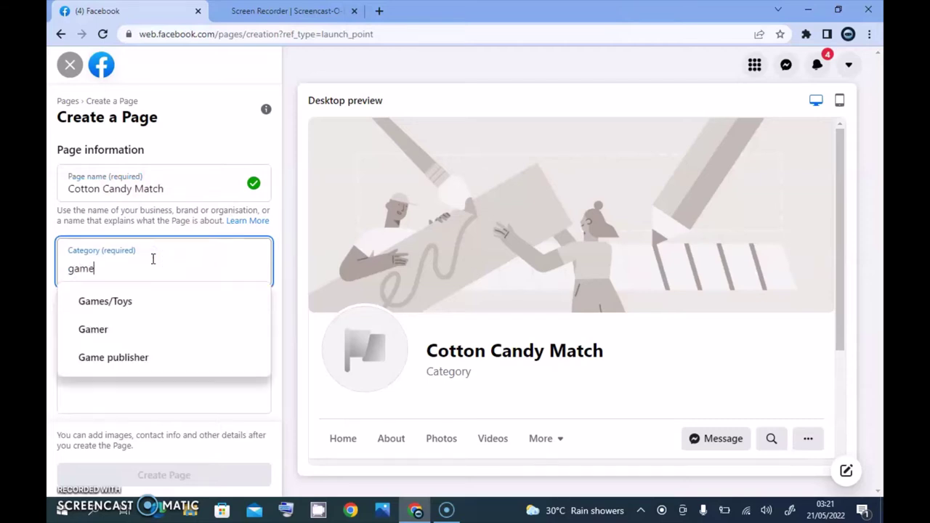
left_click(135, 384)
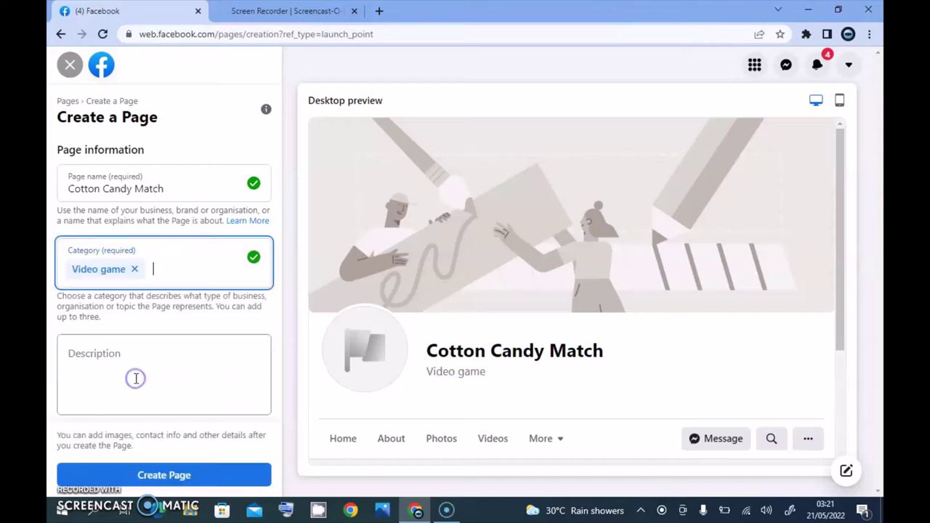
Paste the two-paragraph game description from its store listing and create the Page
left_click(85, 370)
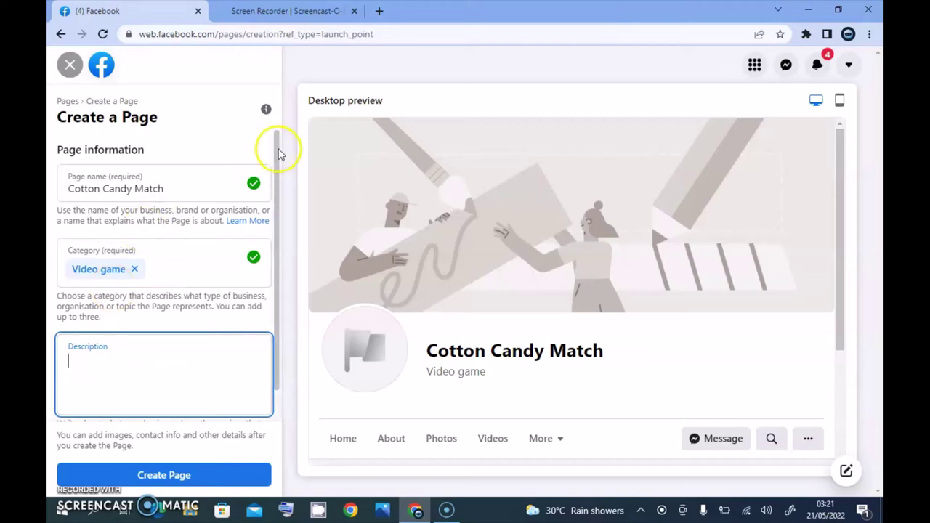
left_click_drag(278, 146, 279, 202)
left_click(125, 334)
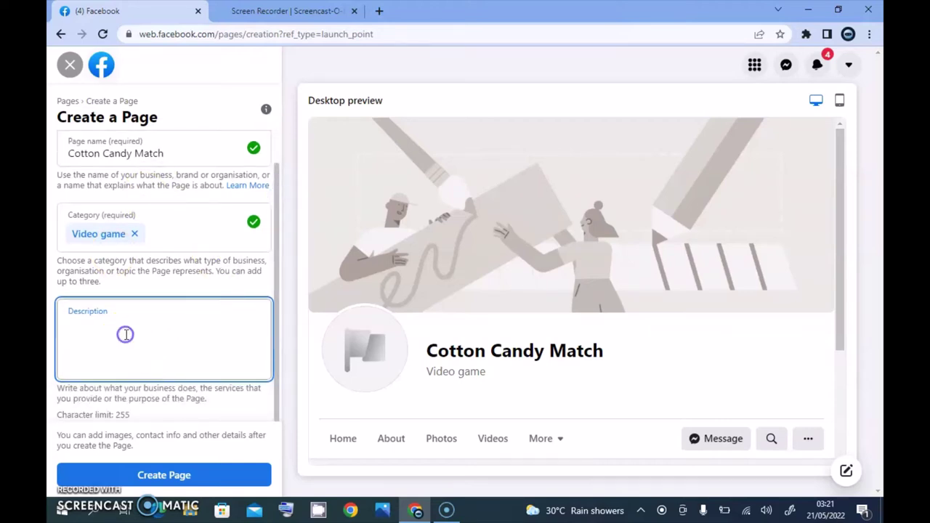
key("ctrl+t")
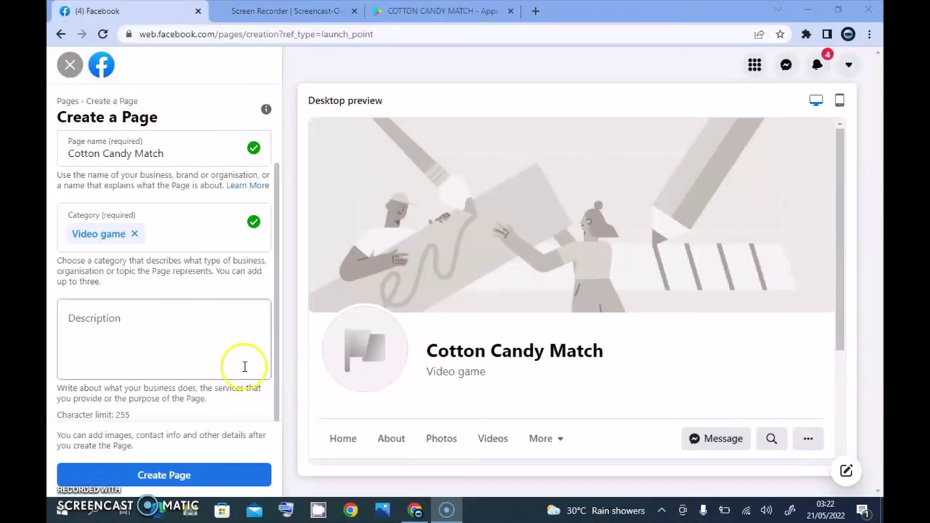
left_click(167, 337)
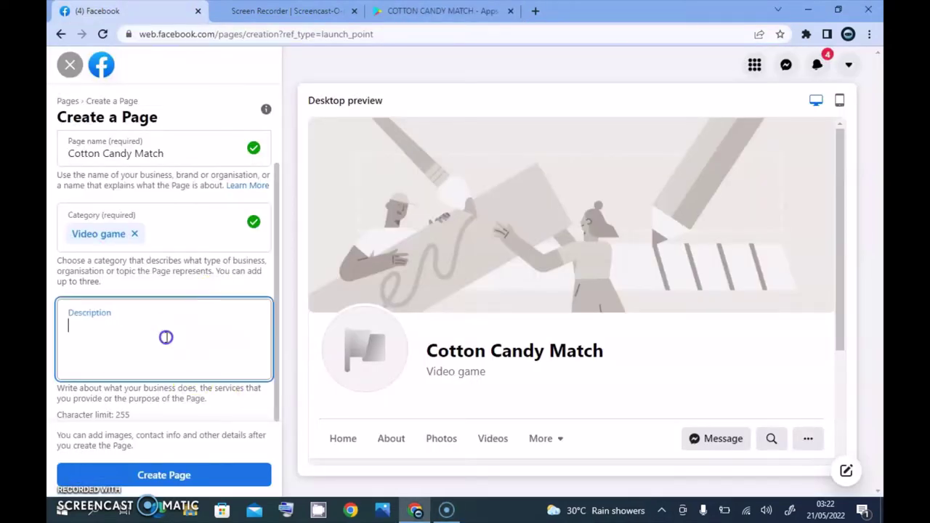
key("ctrl+v")
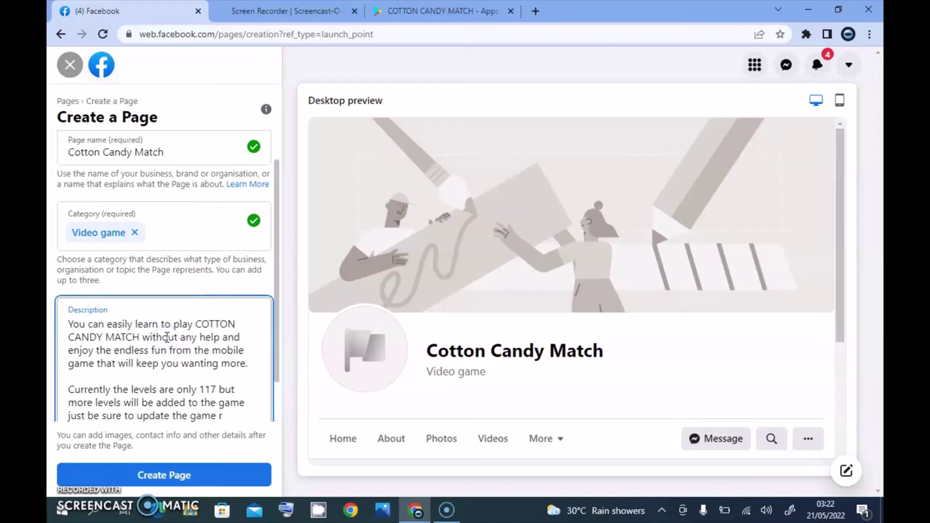
left_click(272, 396)
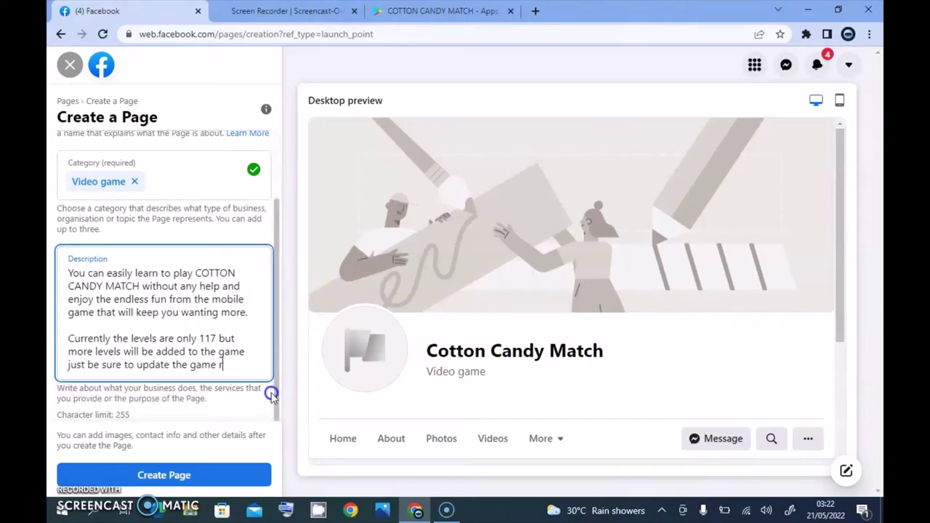
left_click(185, 478)
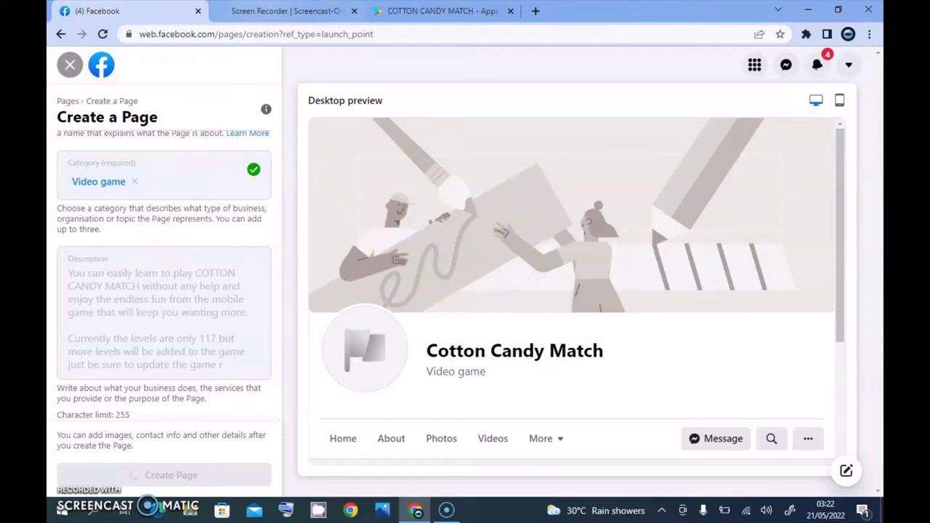
key("ctrl+Tab")
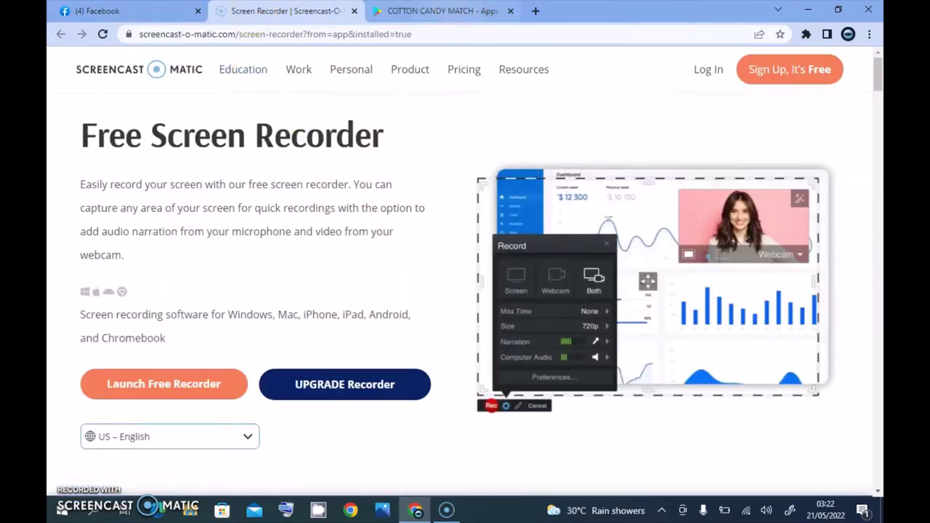
Try saving the COTTON CANDY MATCH app icon from Google Play, cancel, and return to Page setup
left_click(397, 11)
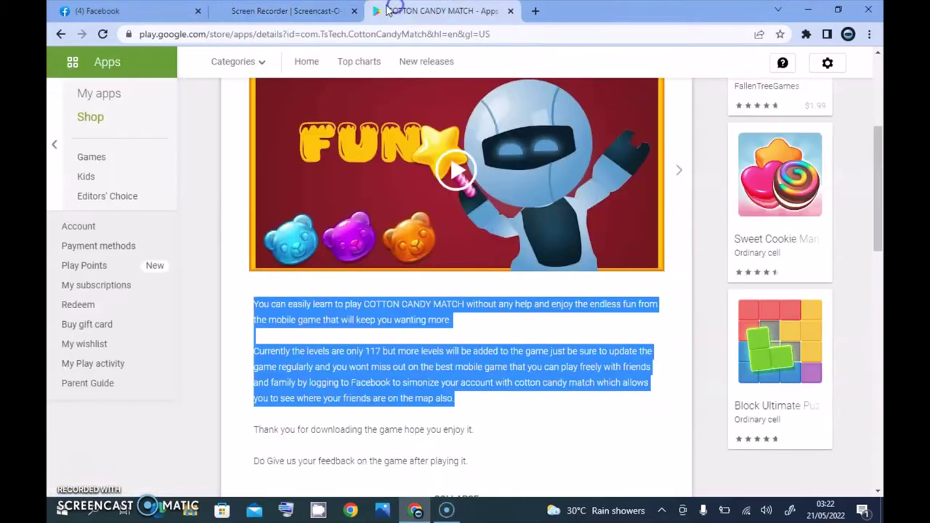
left_click_drag(880, 120, 880, 57)
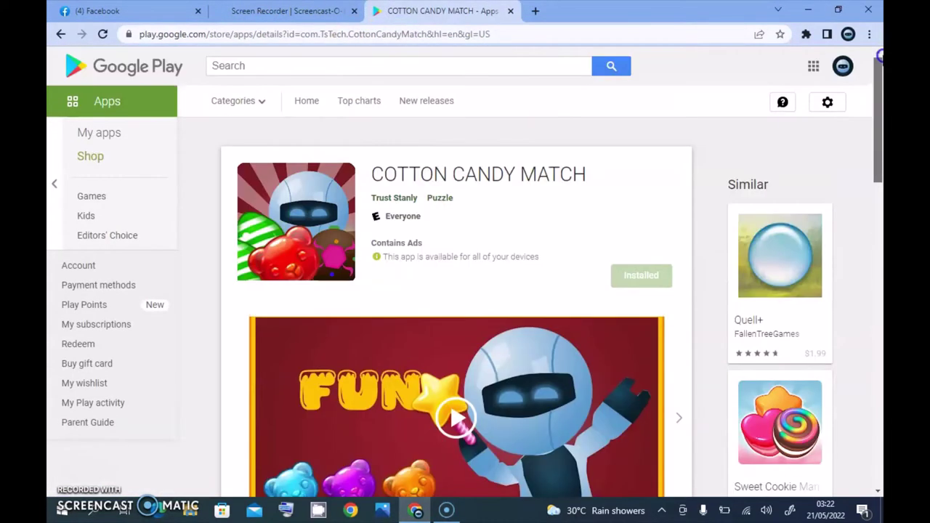
right_click(300, 224)
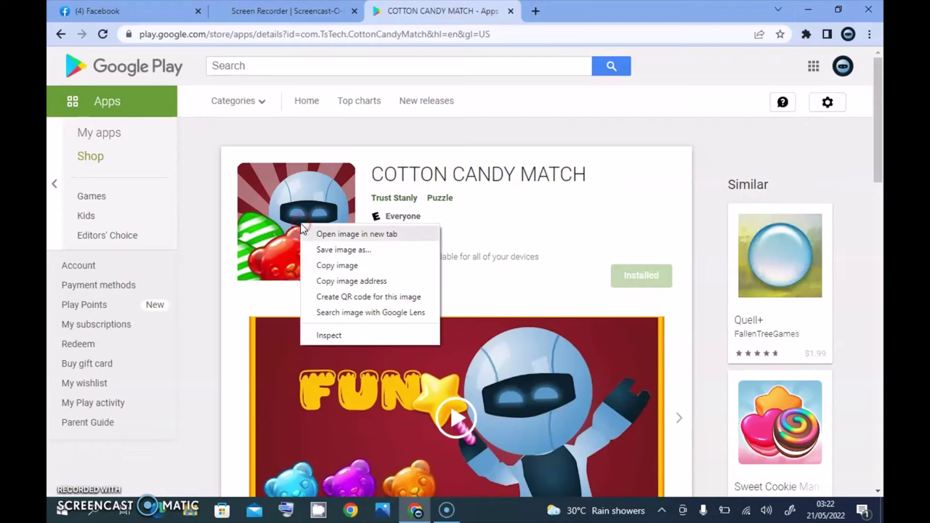
left_click(339, 262)
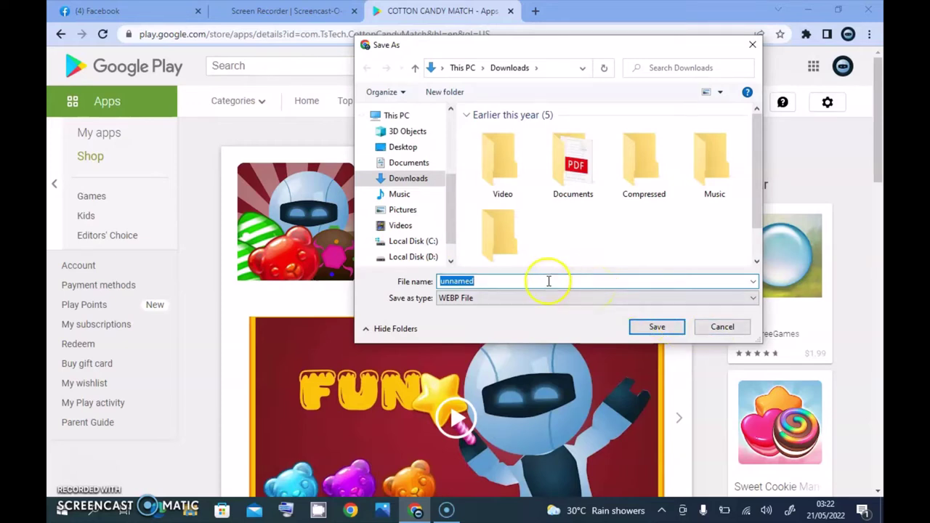
left_click(727, 327)
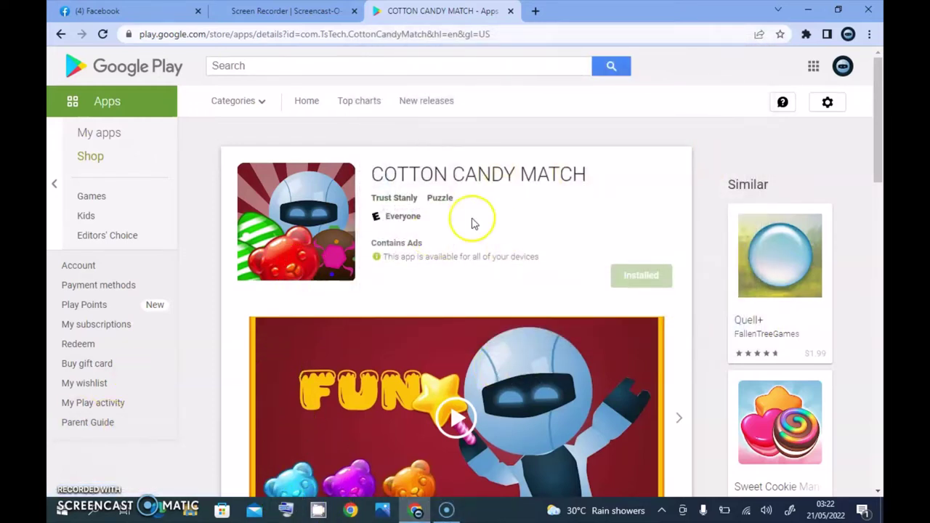
left_click_drag(877, 88, 854, 106)
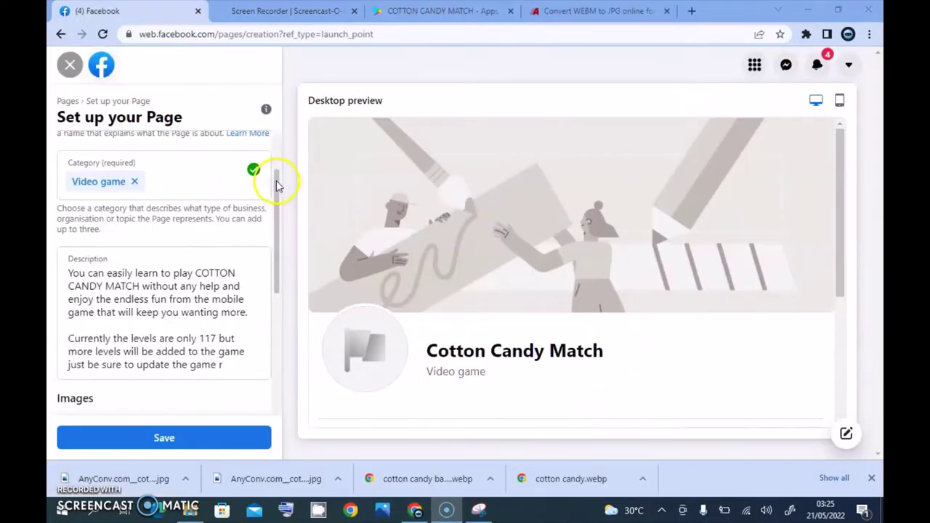
left_click_drag(276, 183, 284, 289)
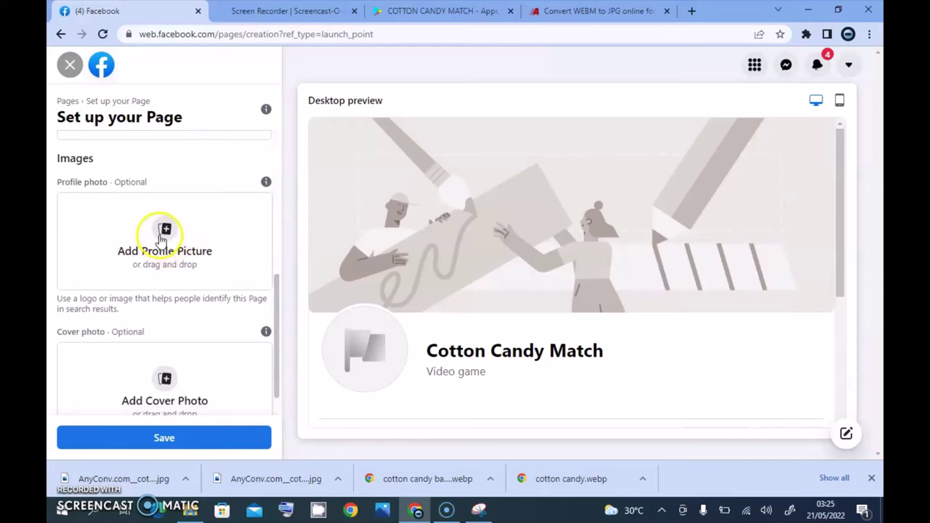
left_click_drag(275, 287, 272, 307)
left_click(168, 193)
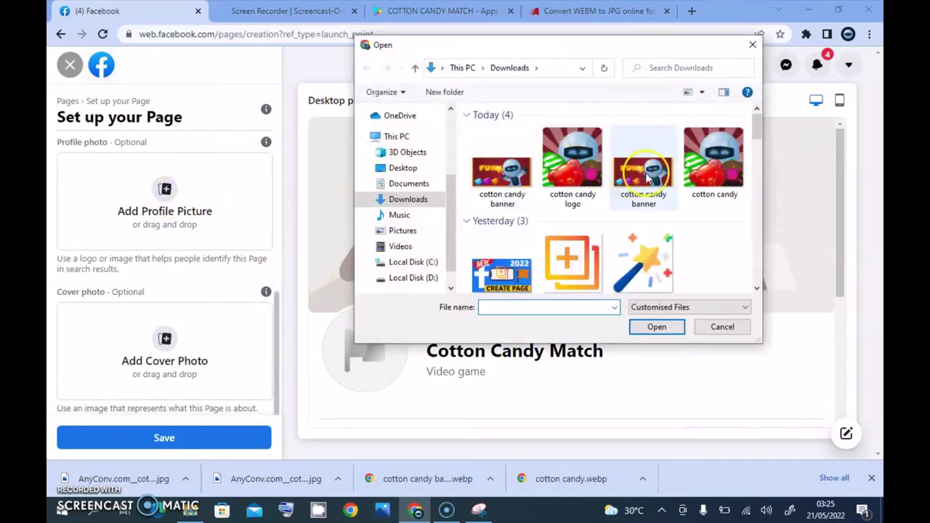
left_click(580, 172)
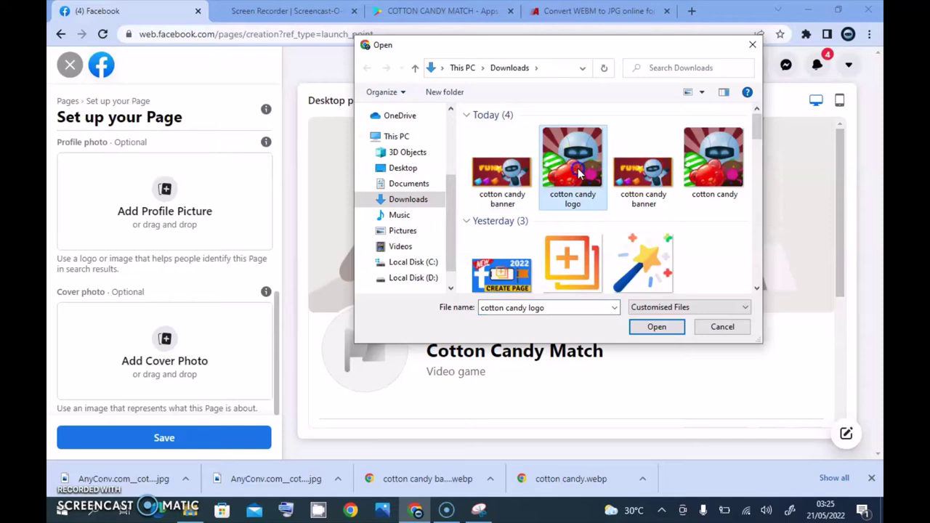
double_click(579, 173)
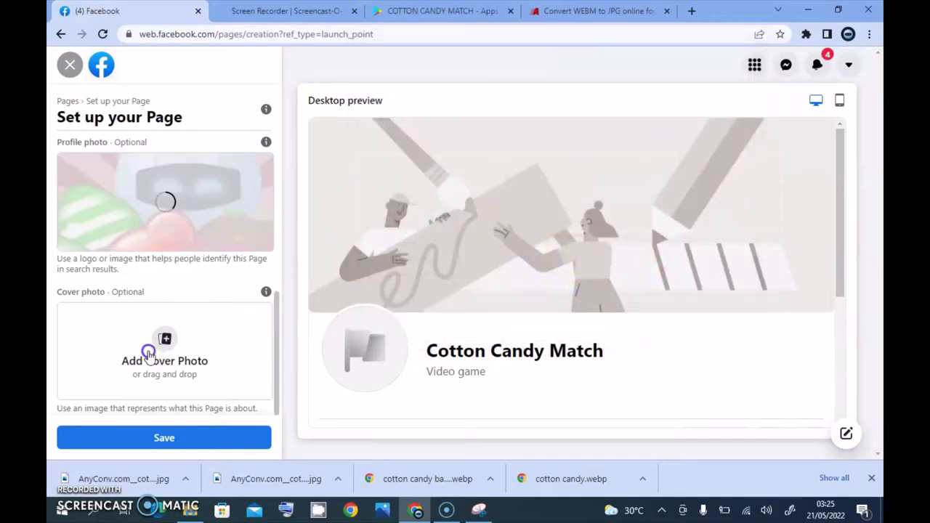
Add 'cotton candy banner' as the cover photo, reposition it, and save the Page
left_click(507, 185)
left_click(496, 167)
double_click(494, 178)
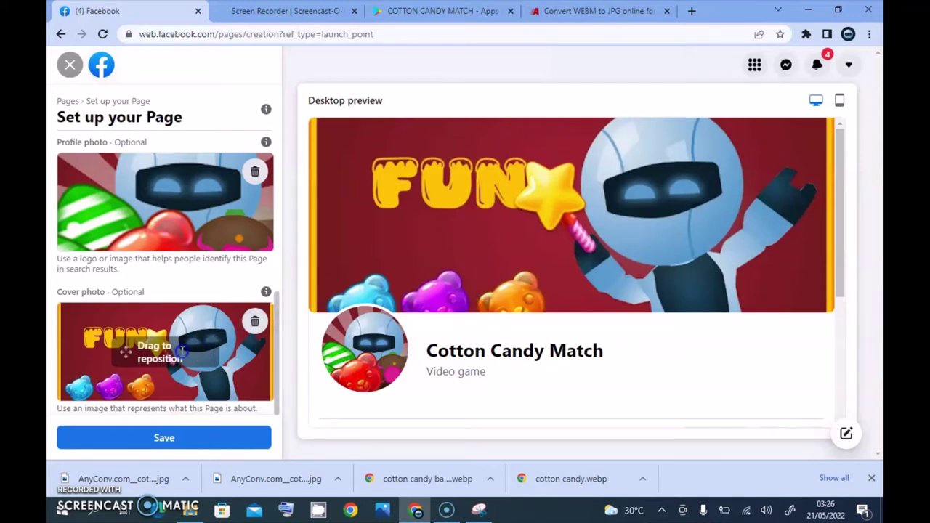
left_click(203, 369)
left_click_drag(87, 365, 92, 392)
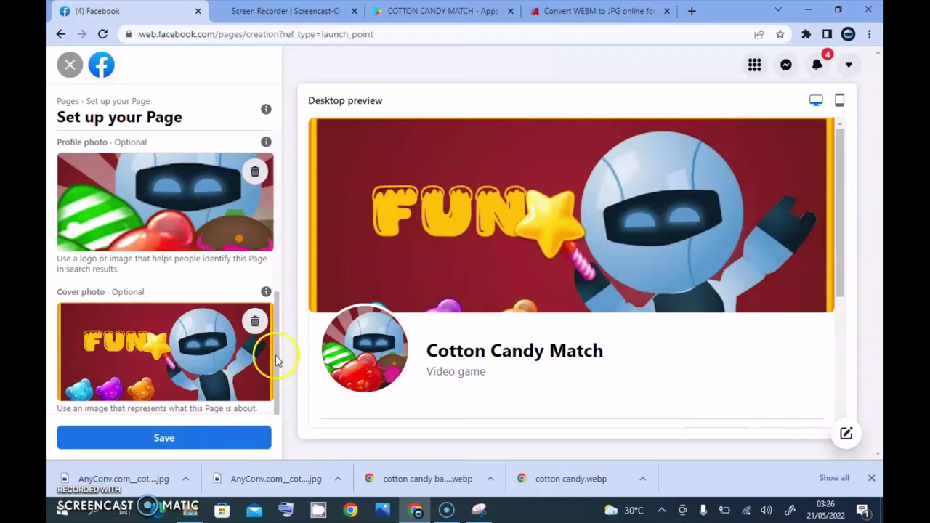
left_click(175, 438)
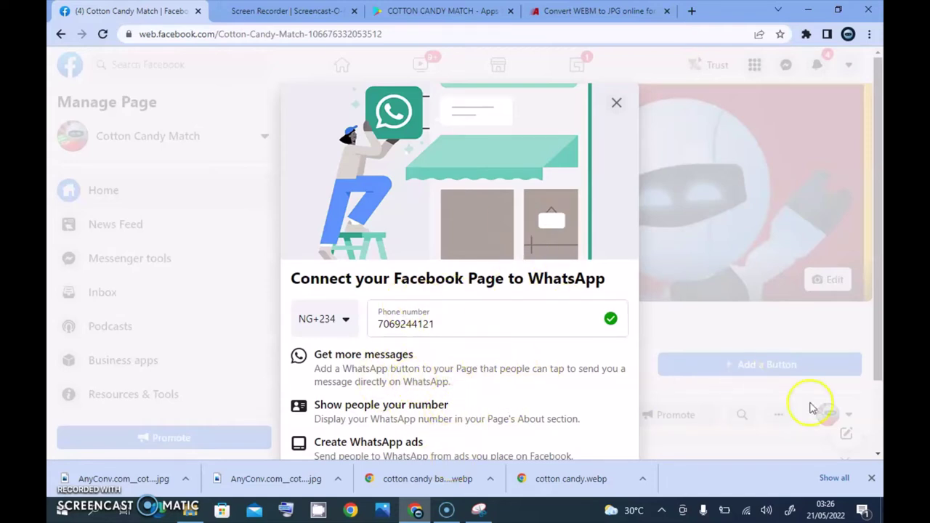
Hide the downloads bar and decline the WhatsApp connection prompt by choosing Leave
left_click(872, 478)
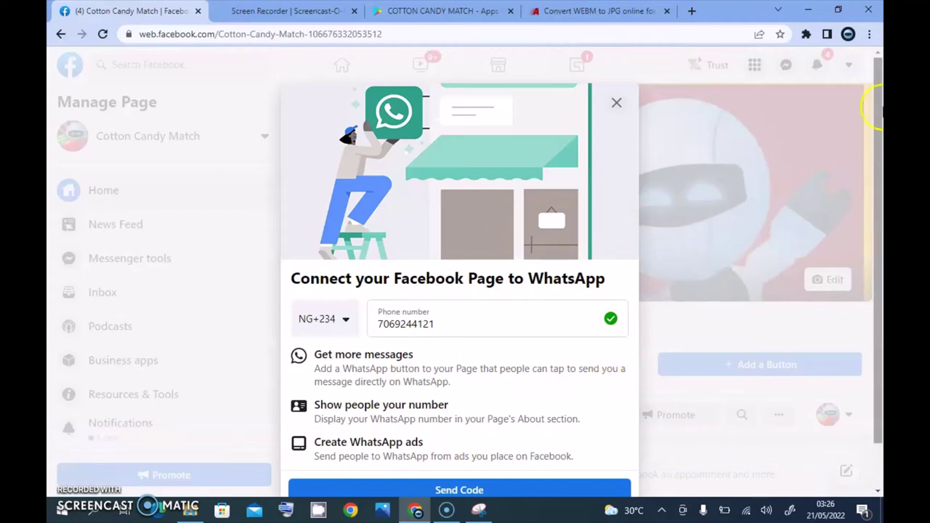
scroll(878, 109, "down", 1)
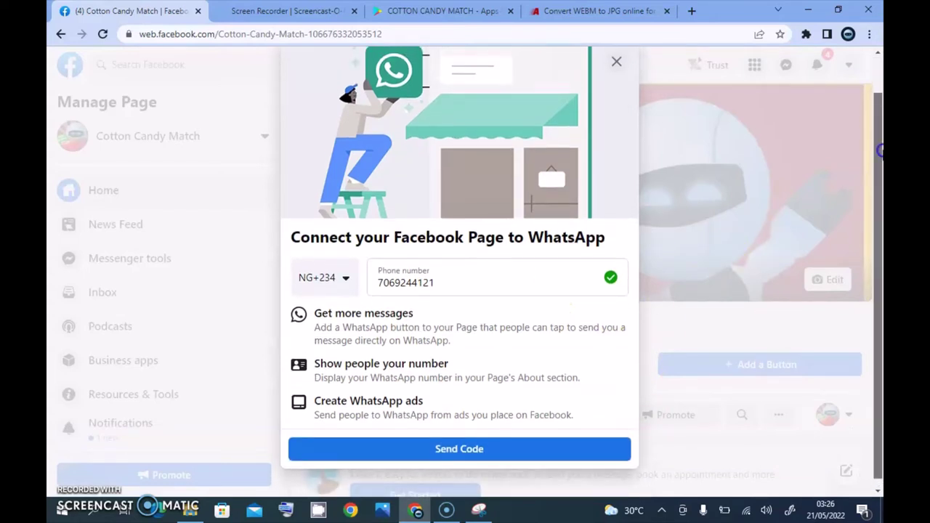
scroll(880, 158, "up", 1)
left_click(619, 106)
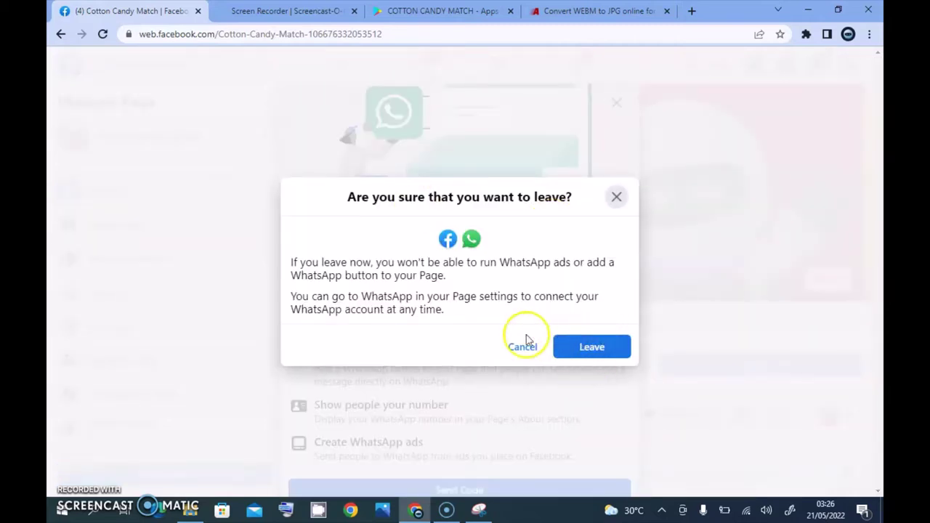
left_click(593, 349)
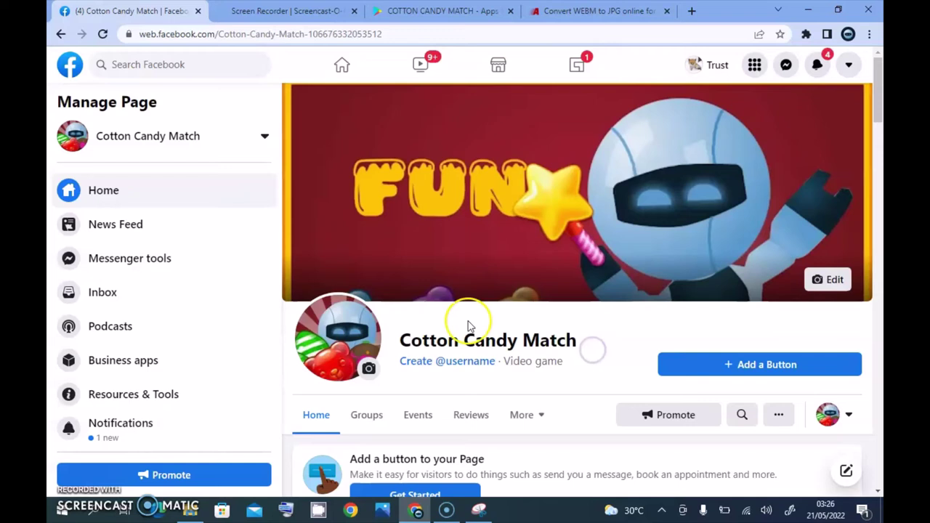
left_click_drag(879, 117, 880, 124)
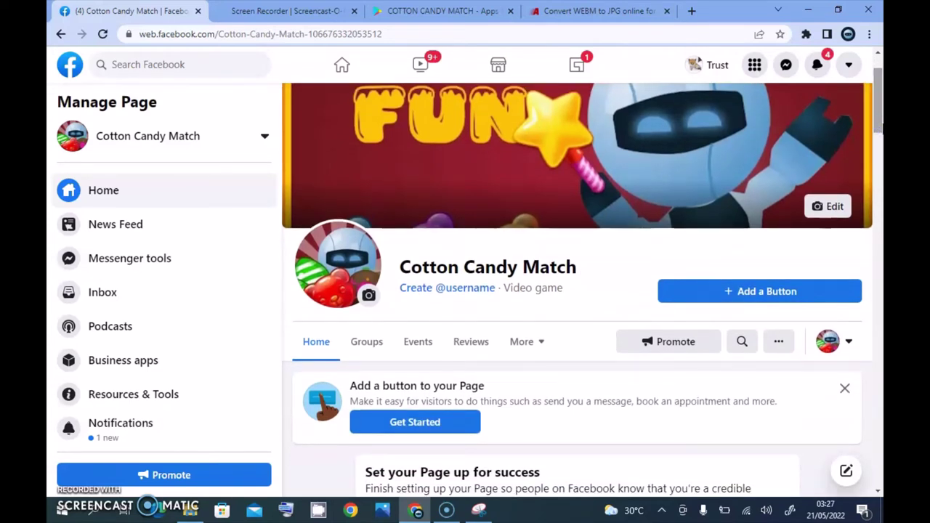
left_click(434, 294)
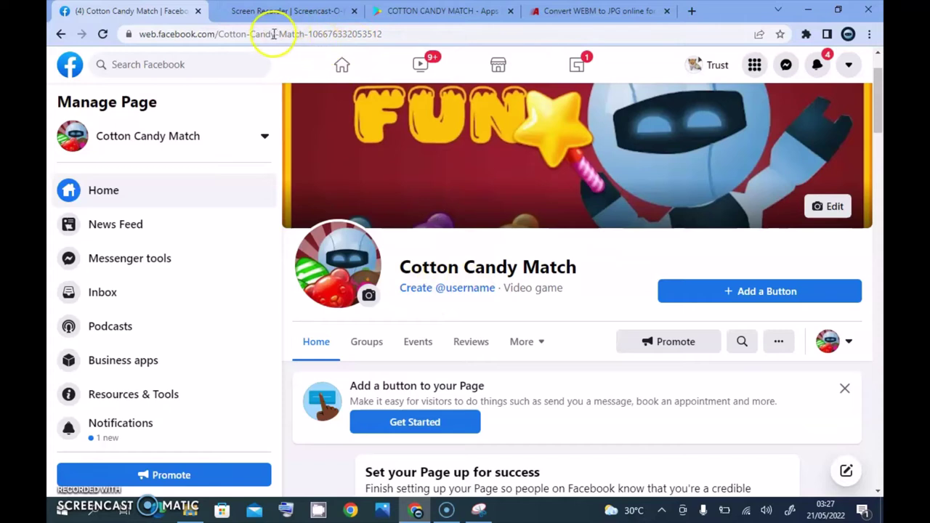
left_click(396, 37)
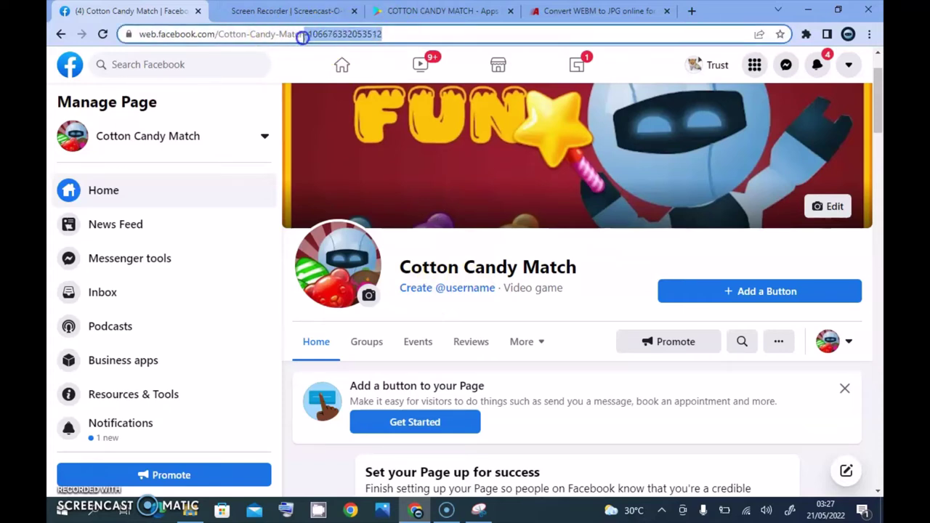
left_click_drag(302, 38, 302, 38)
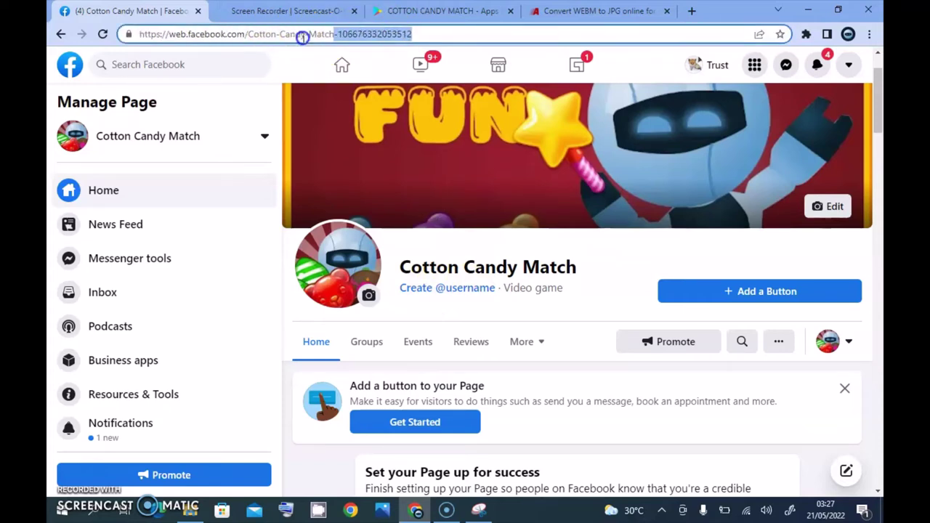
left_click(601, 275)
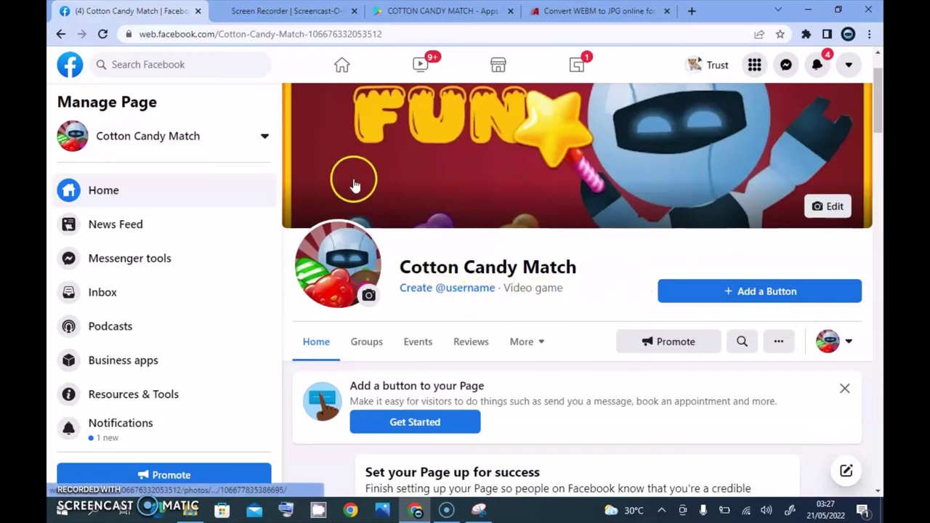
Open Edit Page Info from the Manage Page sidebar and scroll through the form
left_click_drag(270, 150, 268, 304)
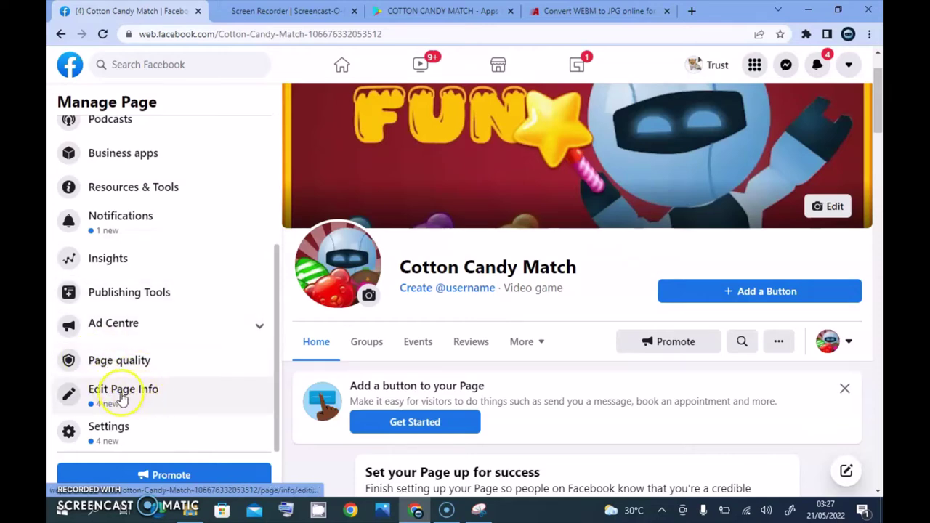
left_click(151, 396)
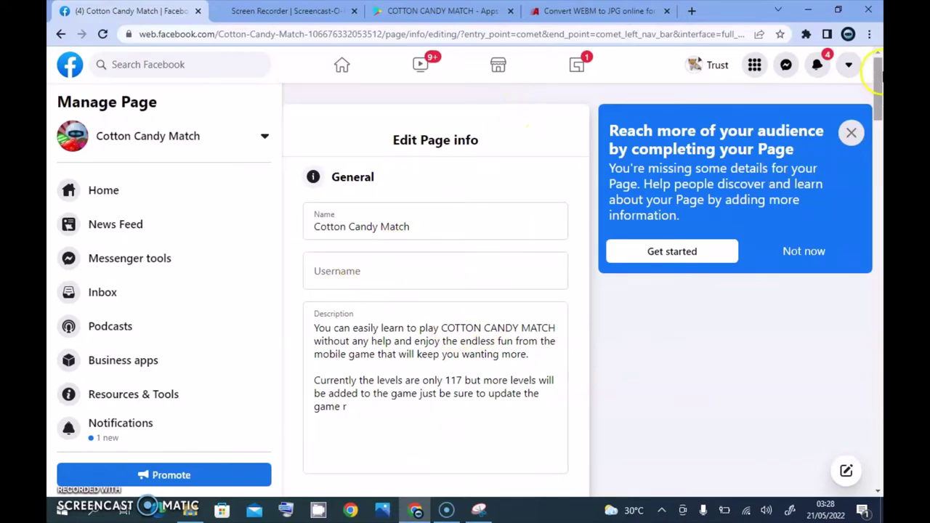
left_click_drag(878, 69, 880, 338)
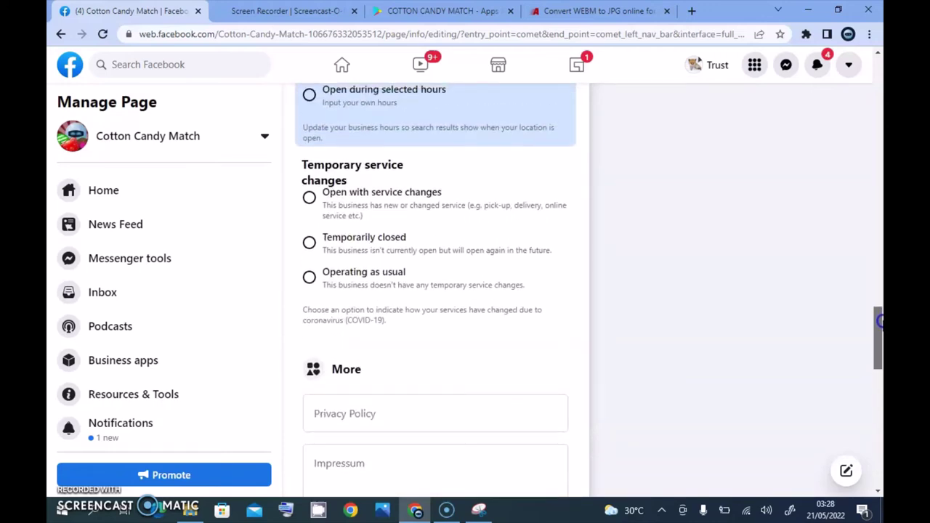
left_click_drag(879, 311, 879, 72)
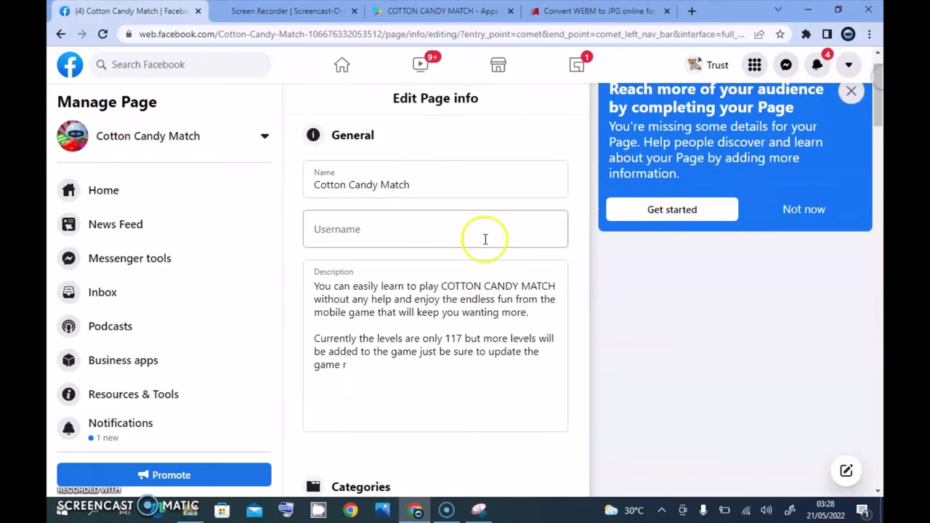
Enter the username CottonCandyMatch, correcting its spelling and capitalising the first letter
left_click(452, 233)
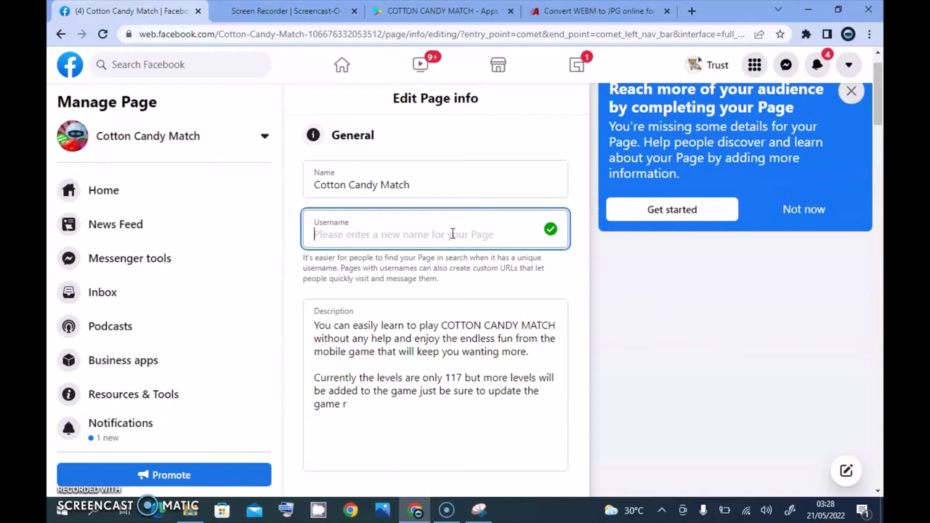
type("cottoncandyMatch")
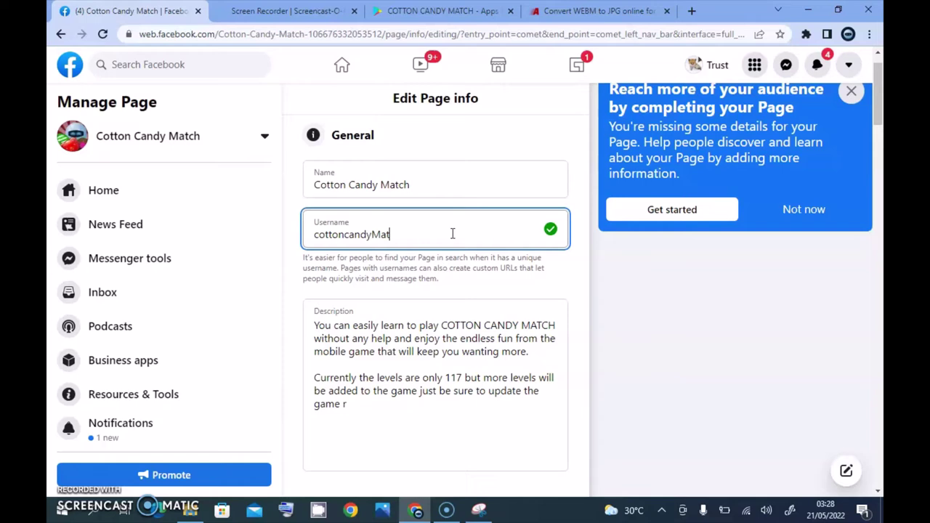
left_click(347, 226)
key("BackSpace")
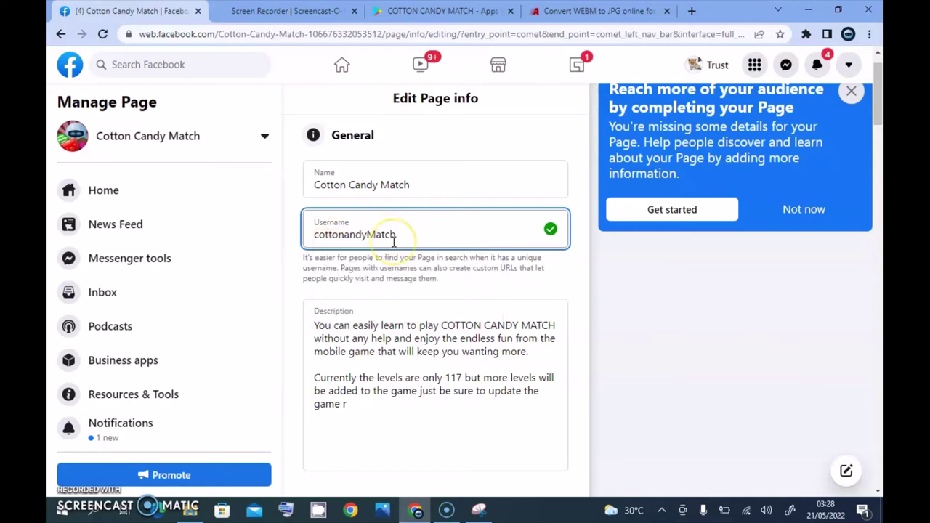
left_click(321, 232)
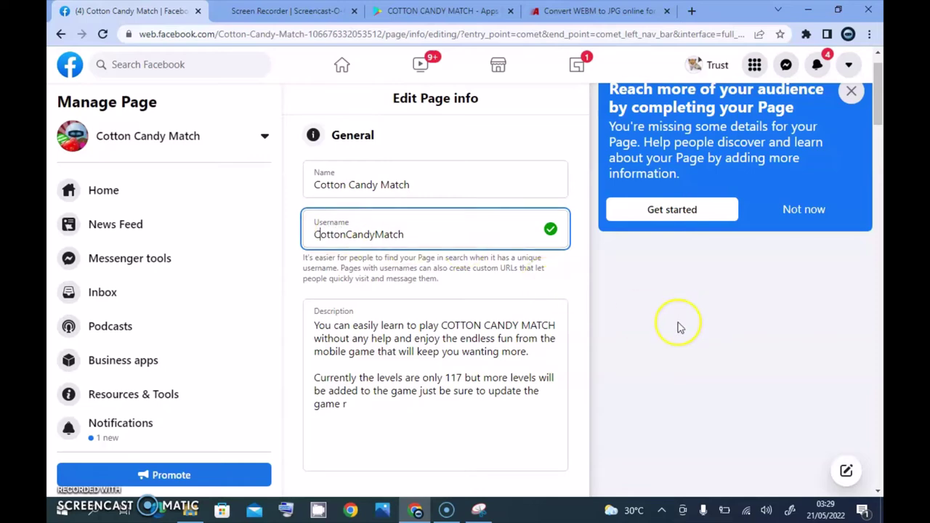
left_click_drag(880, 109, 880, 203)
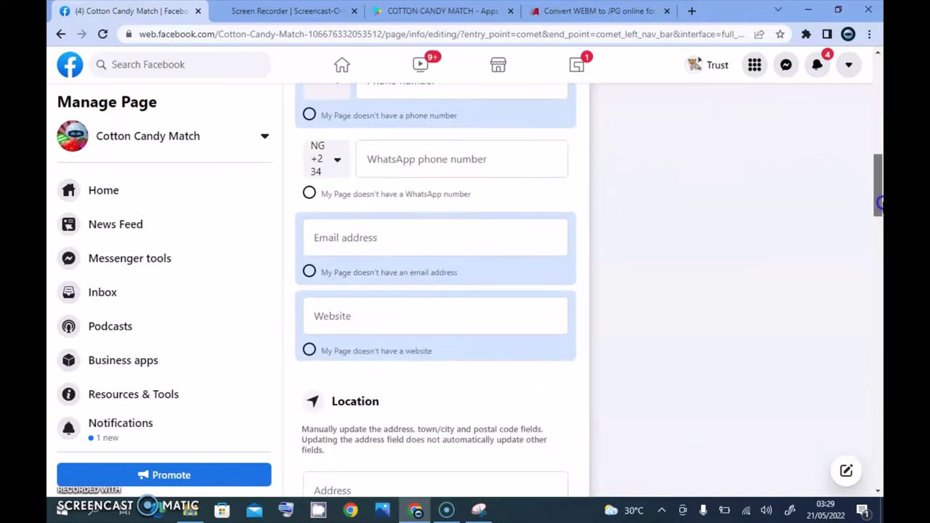
left_click(348, 247)
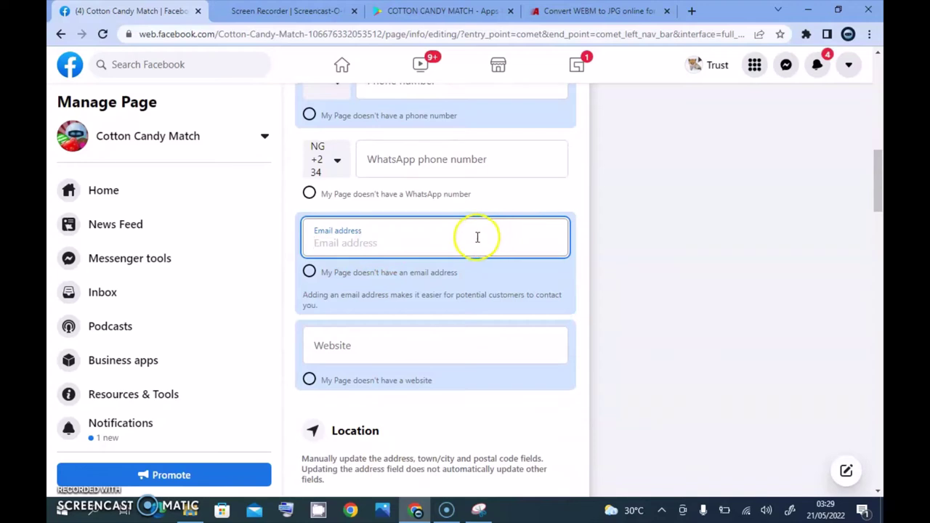
left_click_drag(878, 183, 881, 376)
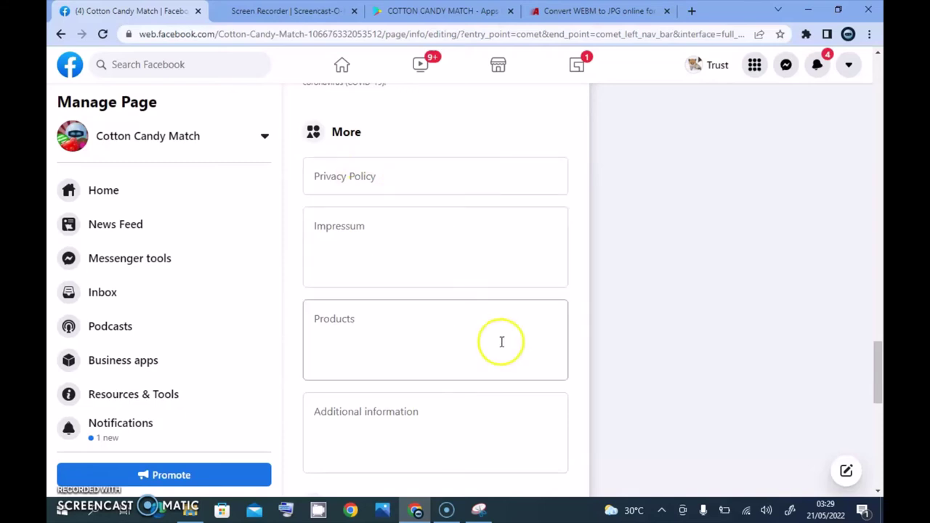
left_click(383, 182)
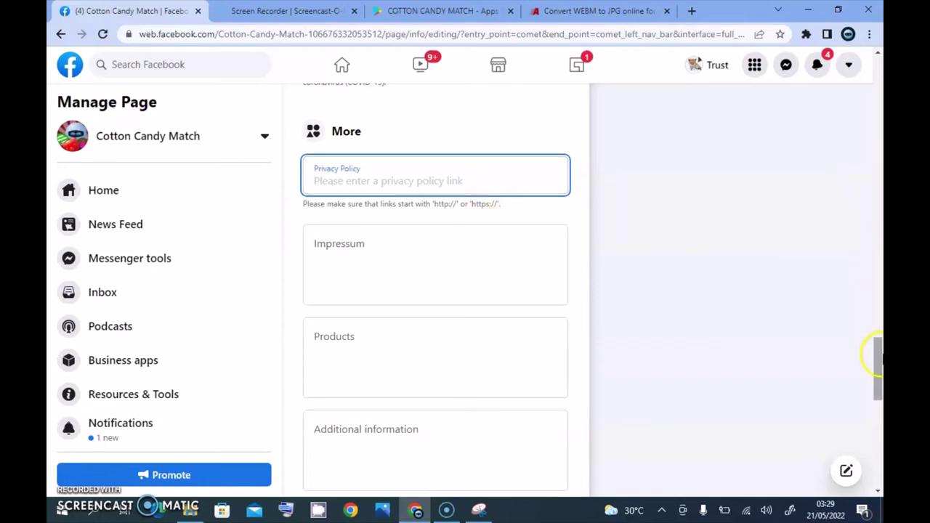
left_click_drag(878, 355, 879, 445)
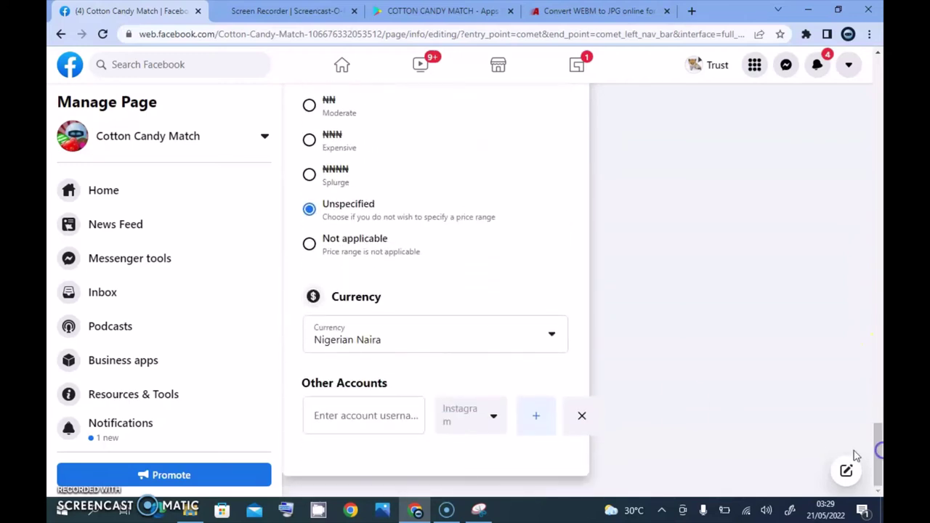
left_click(407, 331)
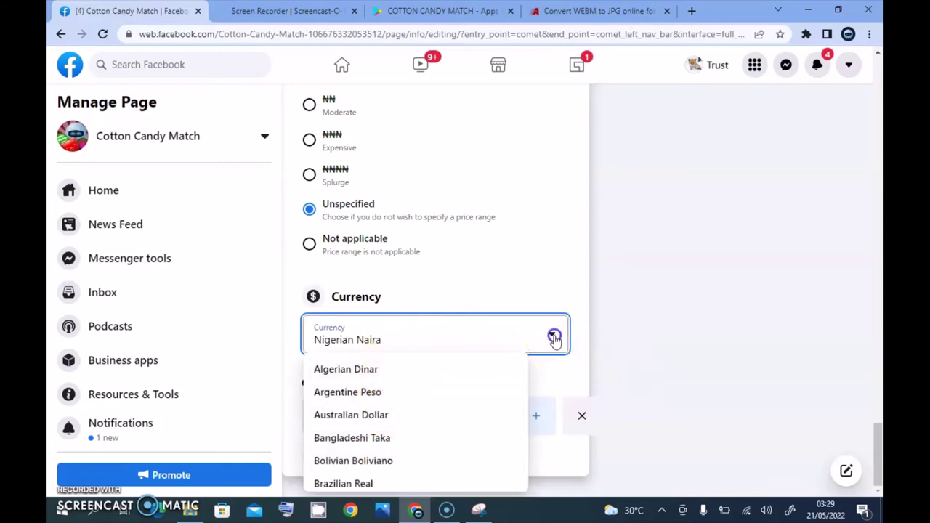
left_click(572, 249)
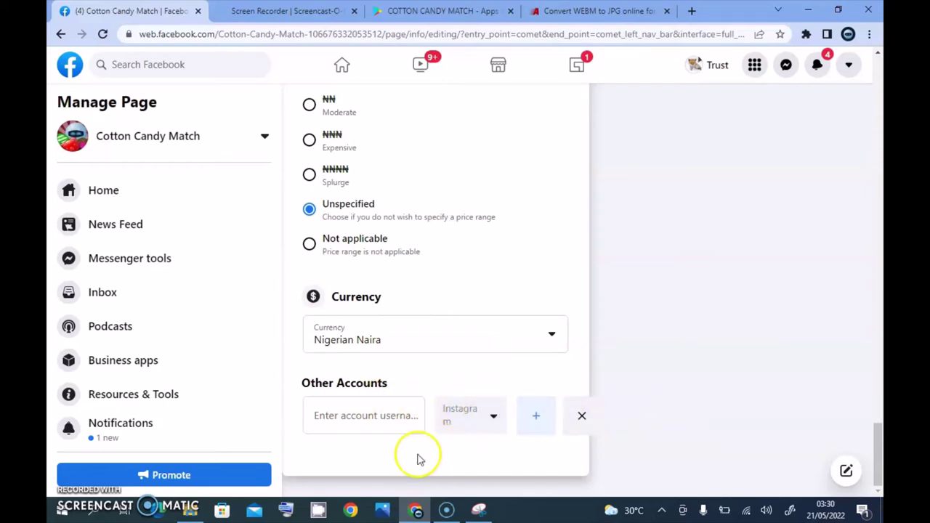
left_click_drag(879, 154, 880, 75)
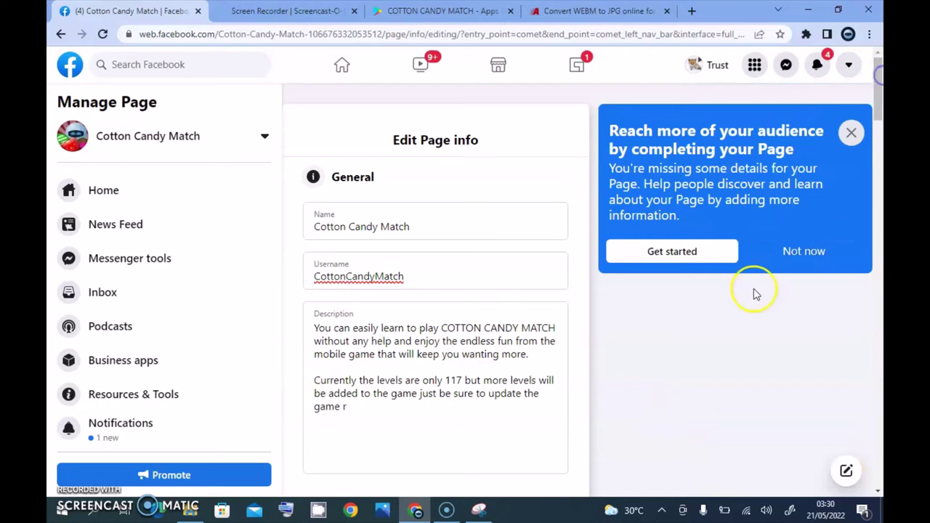
Dismiss the complete-your-Page prompt and go to the Page's Home view
left_click(806, 255)
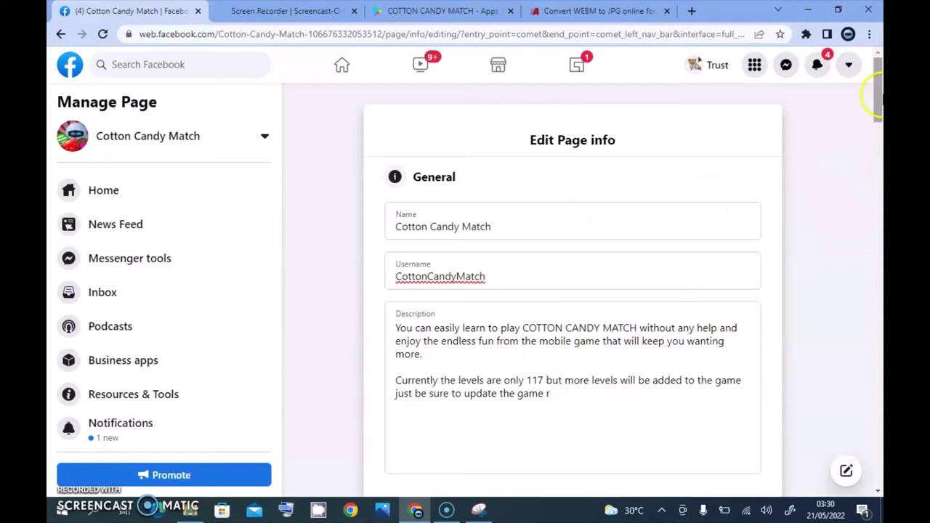
left_click_drag(880, 82, 879, 427)
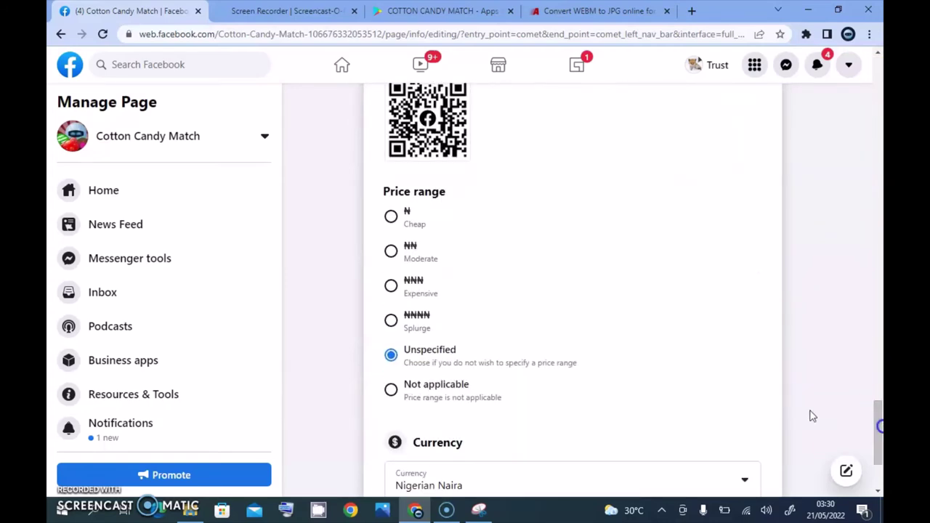
left_click(115, 200)
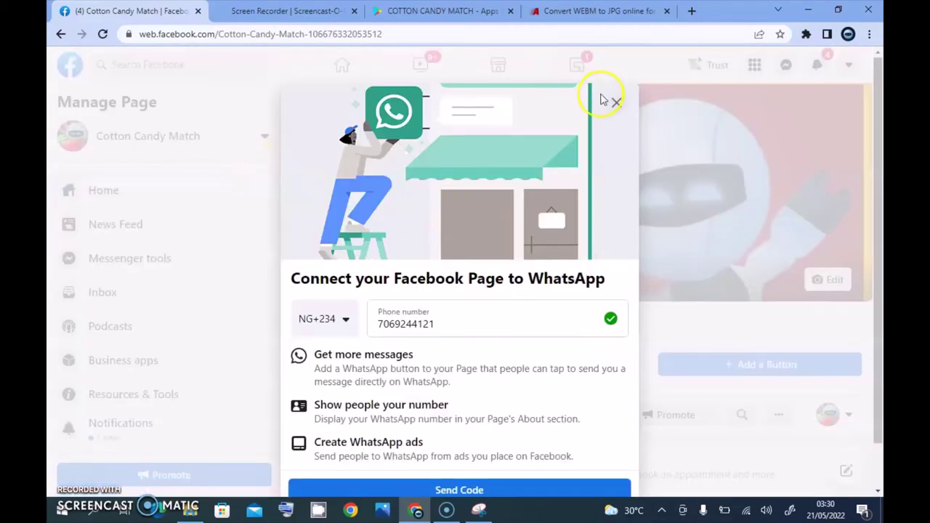
left_click(615, 102)
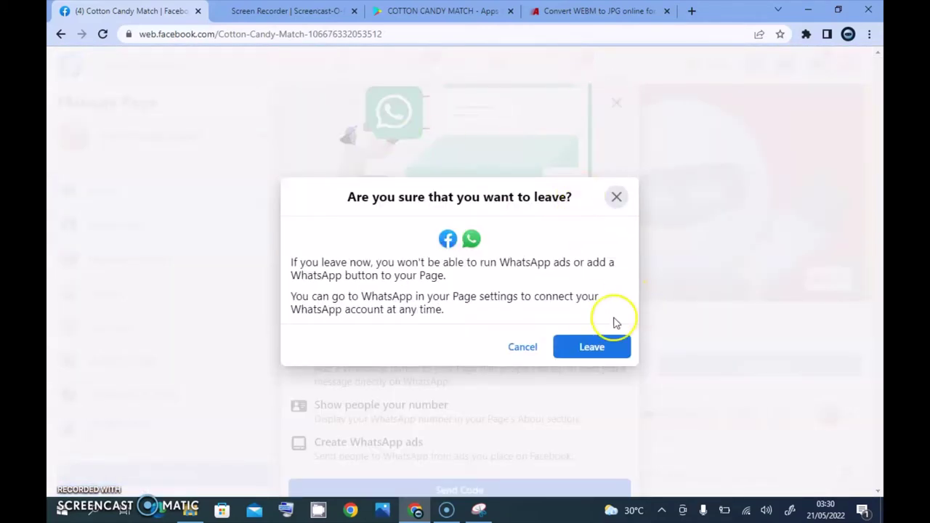
left_click(592, 346)
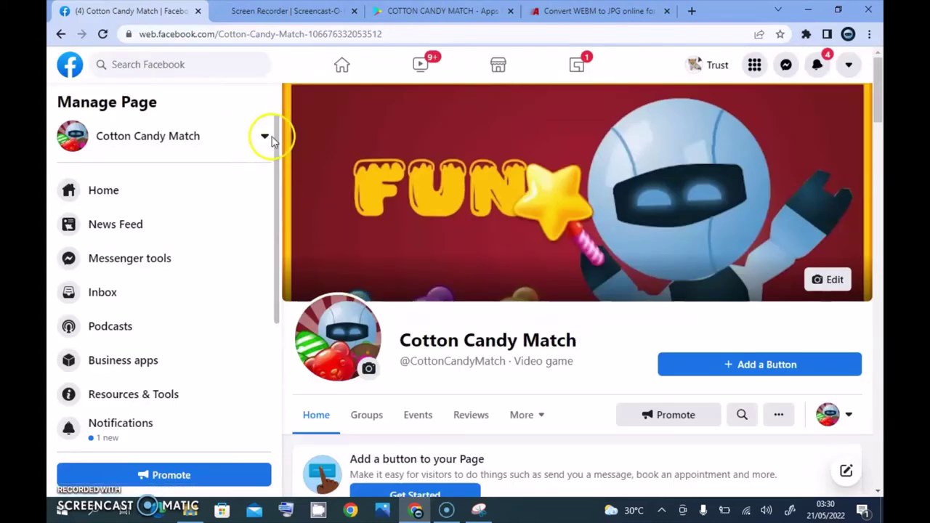
mouse_move(504, 358)
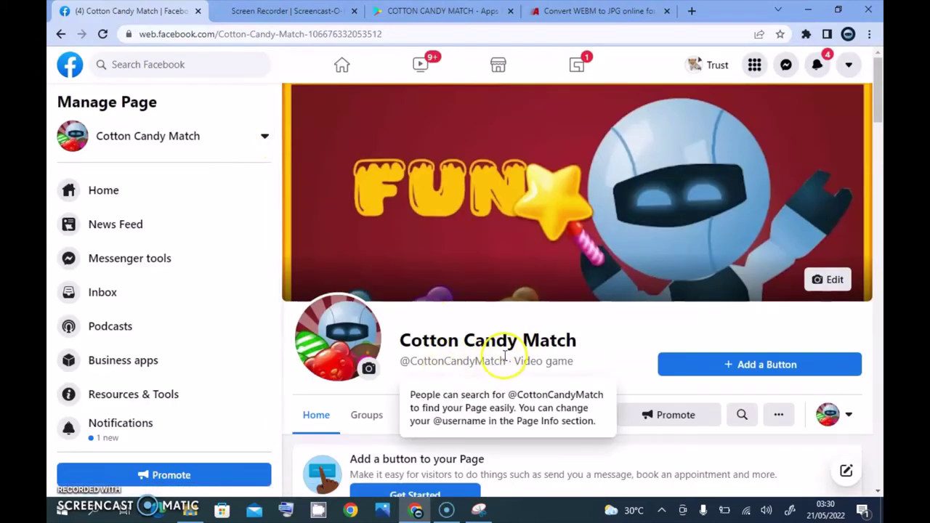
left_click_drag(505, 358, 401, 360)
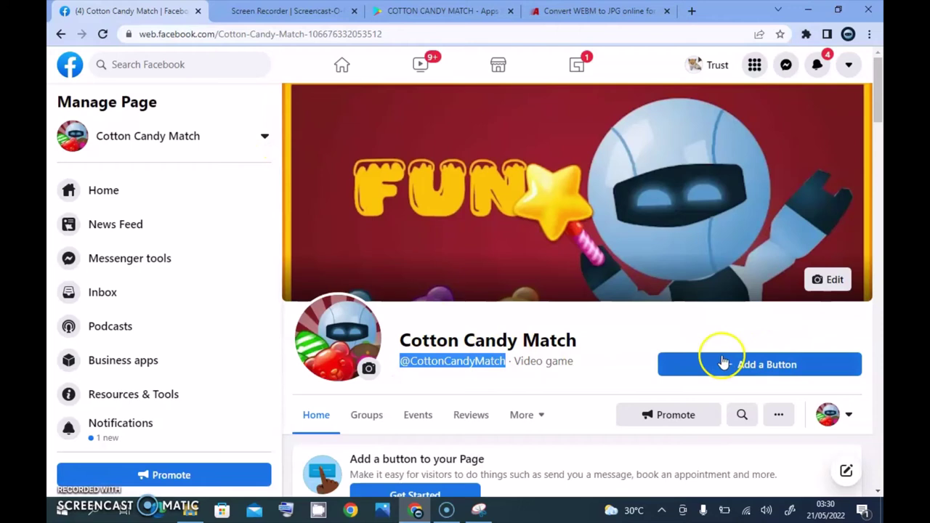
left_click(618, 361)
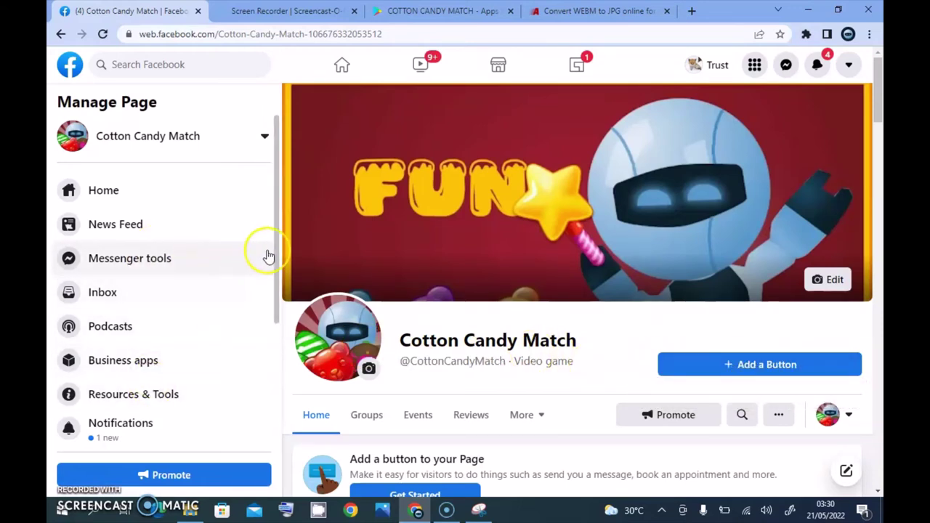
Choose Play Game as the Page's new action button and focus its Website field
left_click_drag(276, 240, 286, 376)
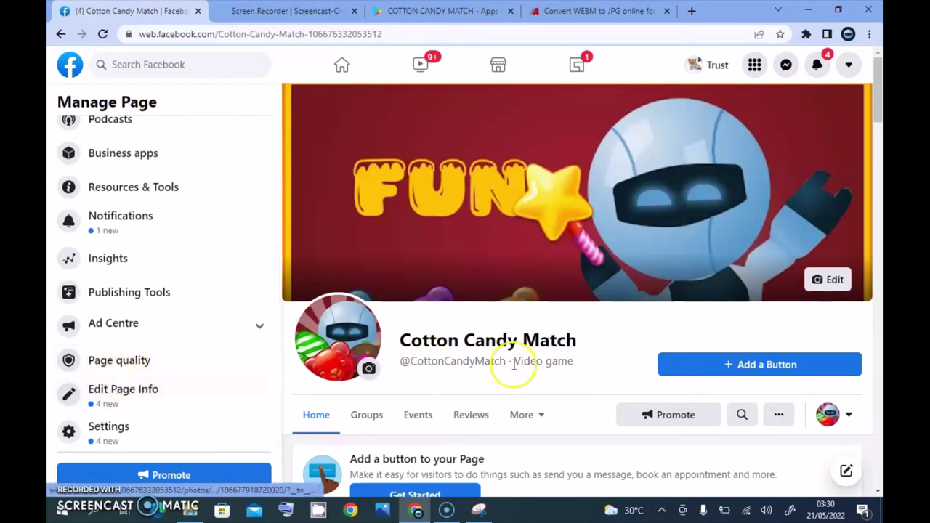
left_click(724, 368)
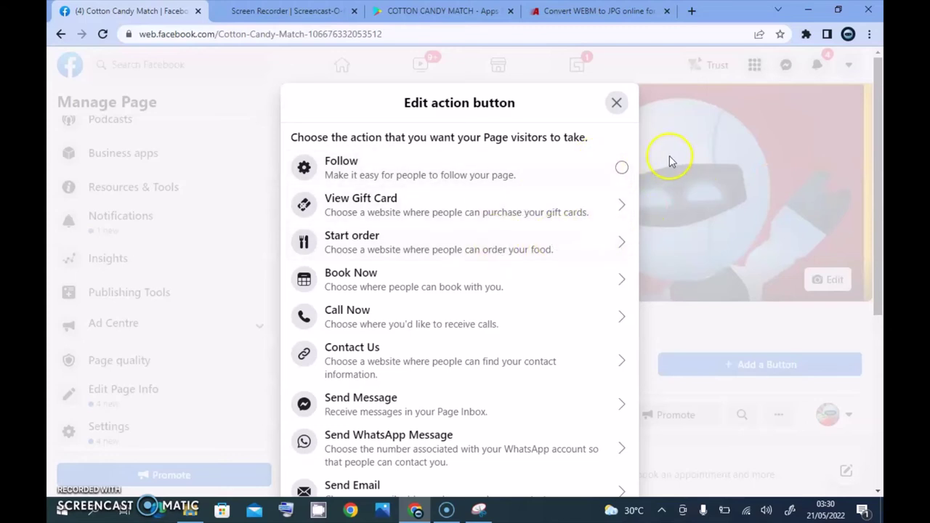
left_click_drag(880, 200, 880, 339)
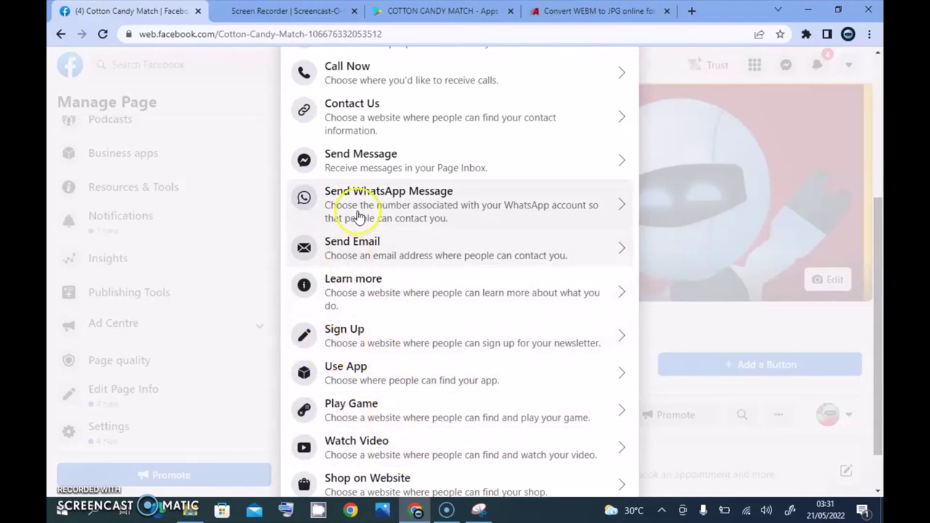
left_click_drag(881, 311, 880, 291)
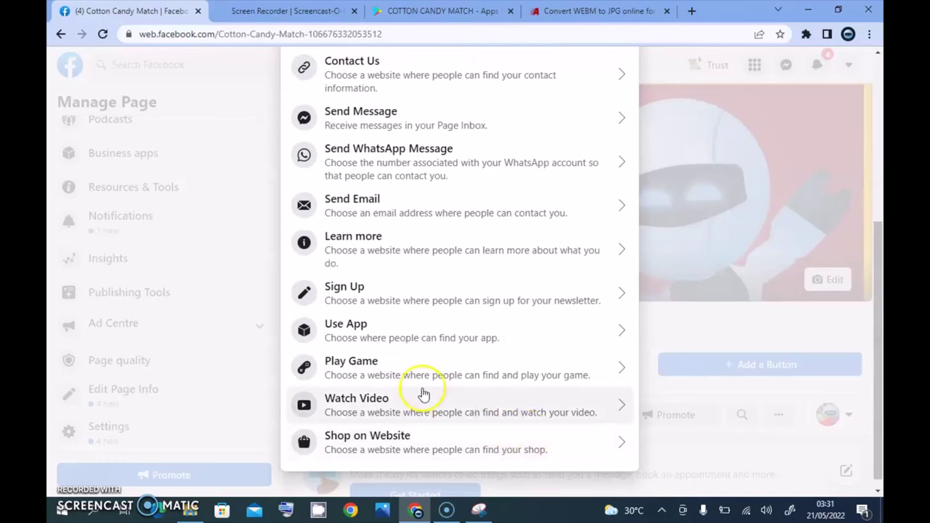
left_click(384, 367)
left_click(355, 251)
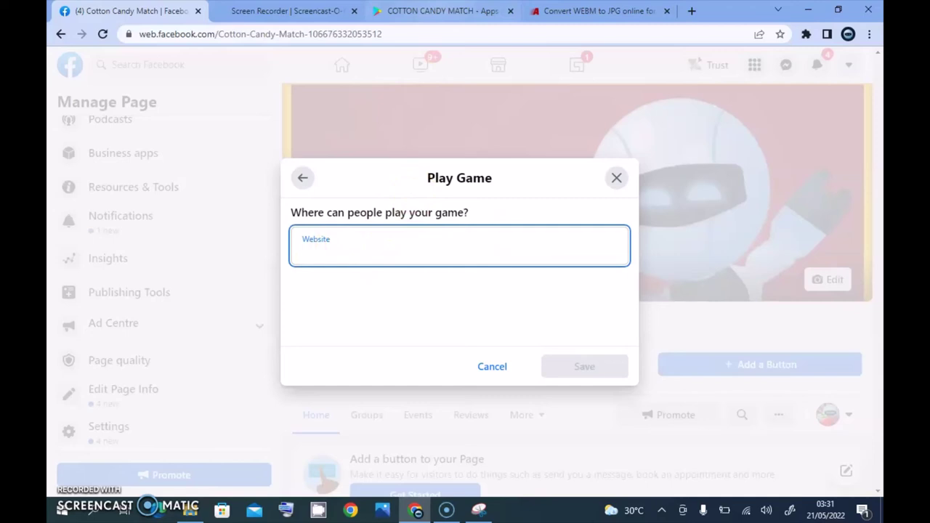
Copy the Cotton Candy Match Google Play URL into the Website field and save the Play Game button
left_click(436, 10)
left_click(445, 36)
key("ctrl+c")
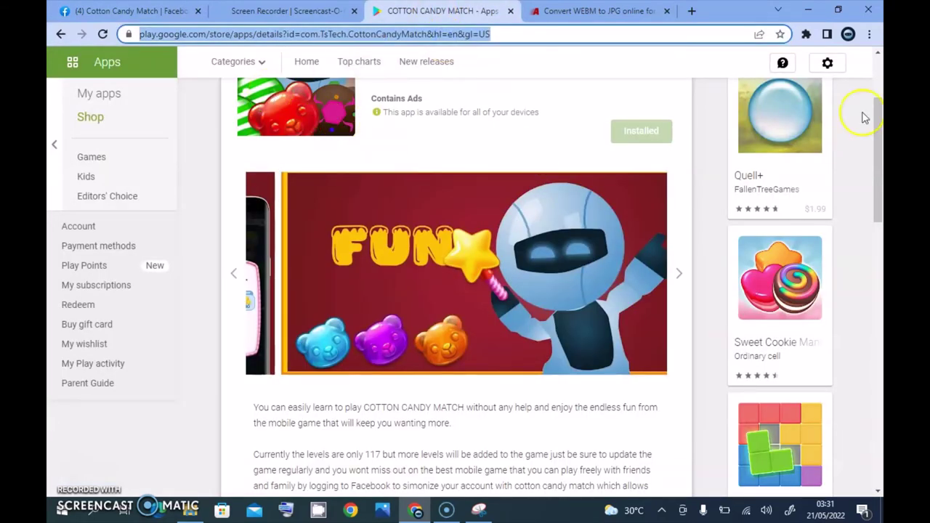
left_click_drag(878, 117, 880, 40)
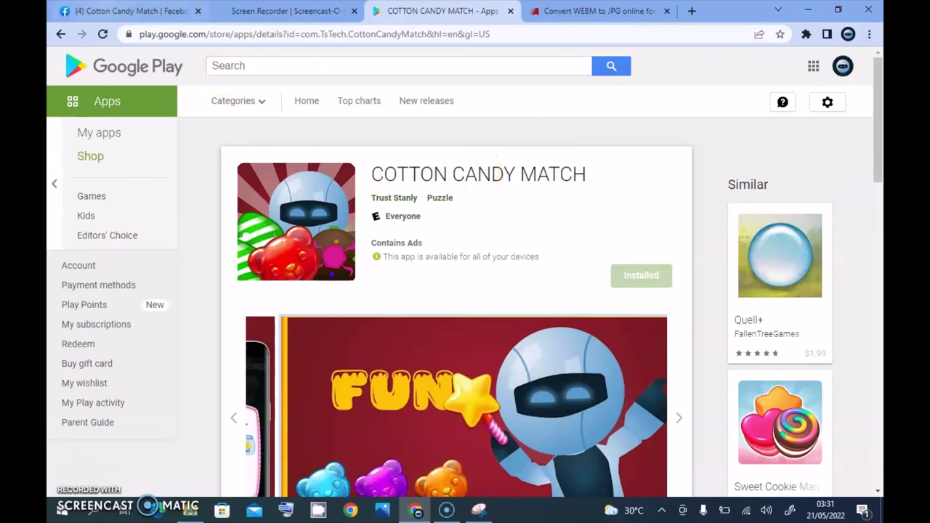
left_click(127, 10)
left_click(301, 251)
key("ctrl+v")
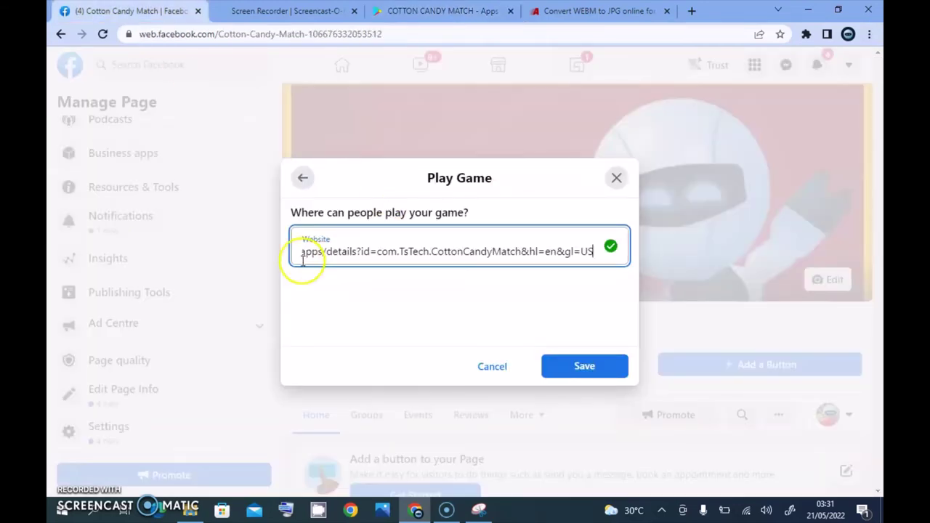
left_click(572, 370)
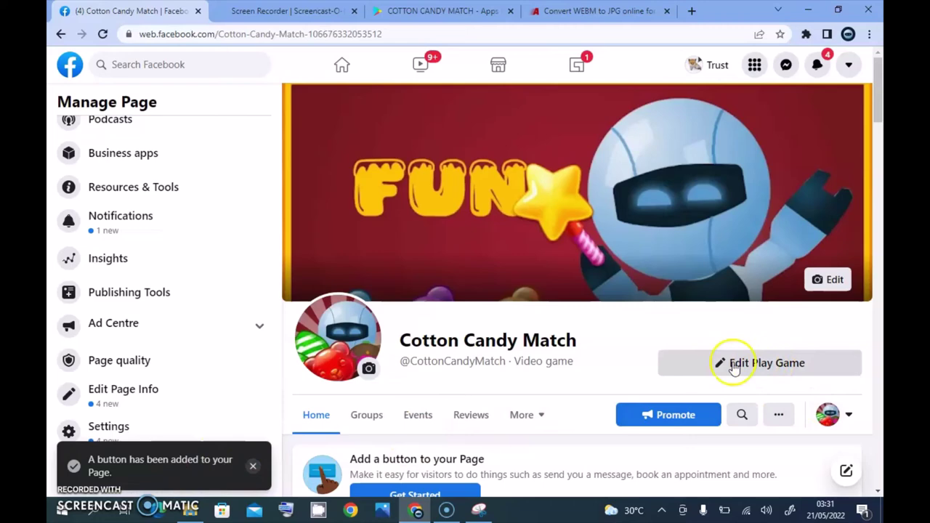
Open the Page's info editor and scroll through its settings
scroll(878, 330, "down", 10)
scroll(877, 192, "up", 10)
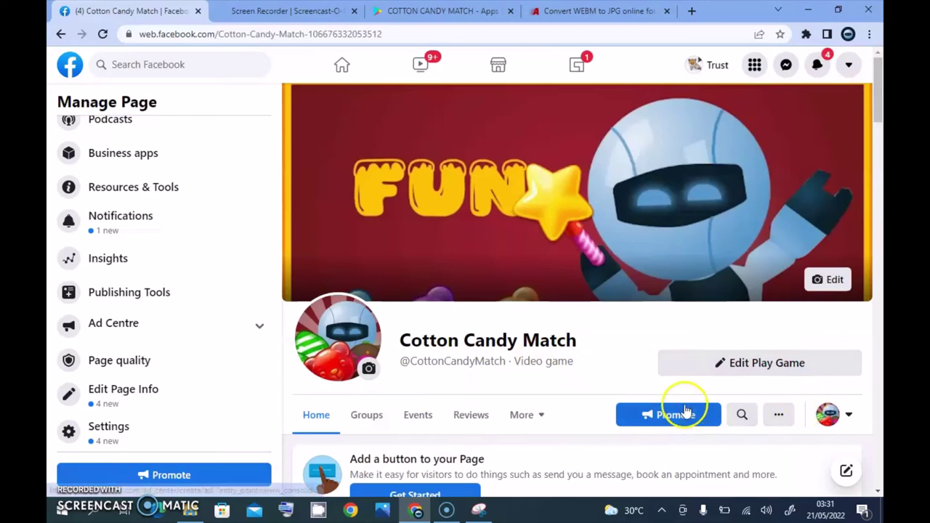
left_click(122, 393)
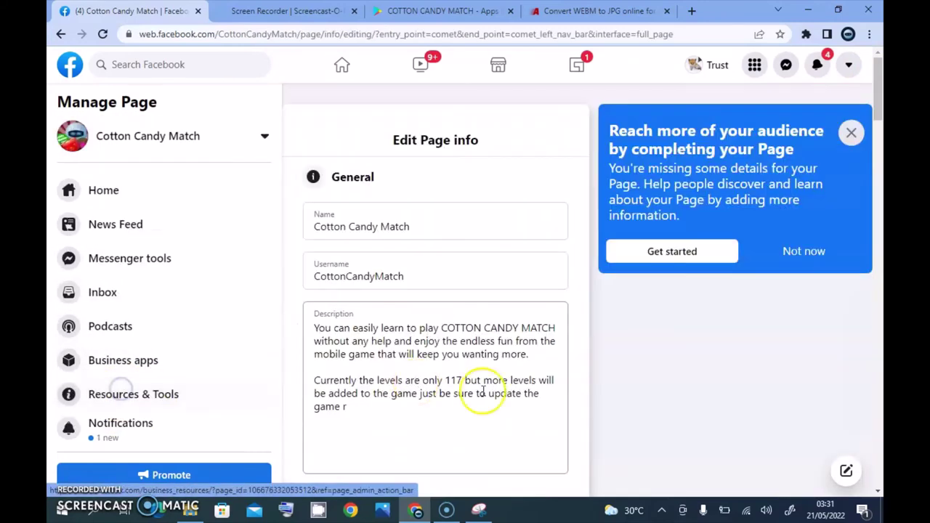
left_click_drag(879, 204, 879, 490)
left_click_drag(878, 451, 880, 111)
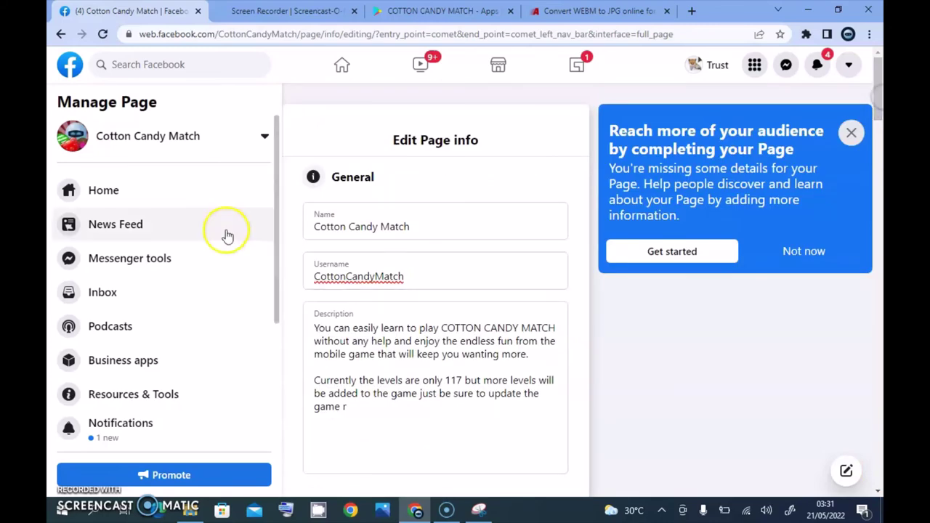
Go back to the Cotton Candy Match Page home and decline the WhatsApp connection prompt
left_click(106, 203)
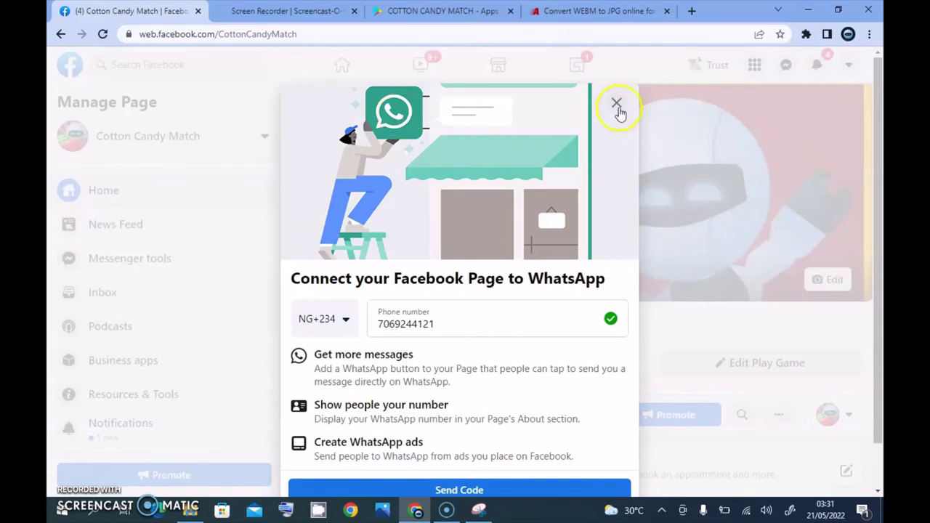
left_click(620, 104)
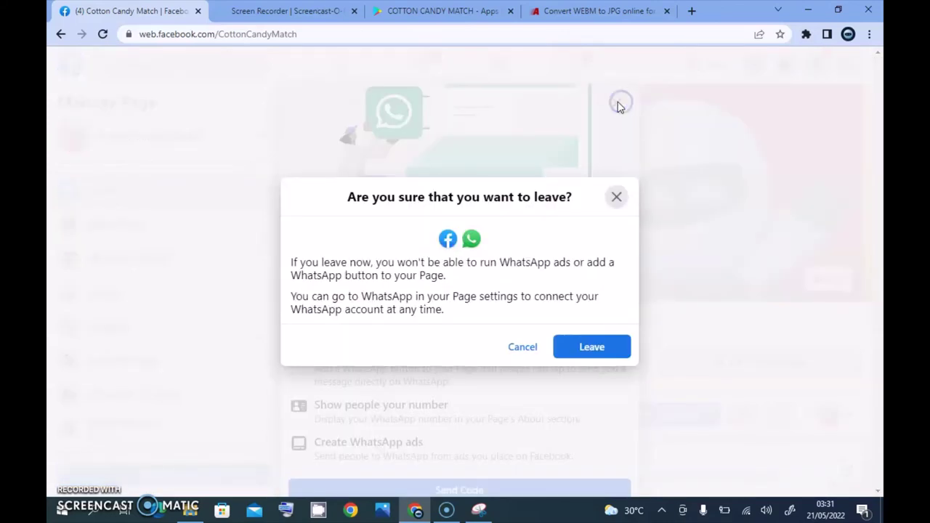
left_click(588, 345)
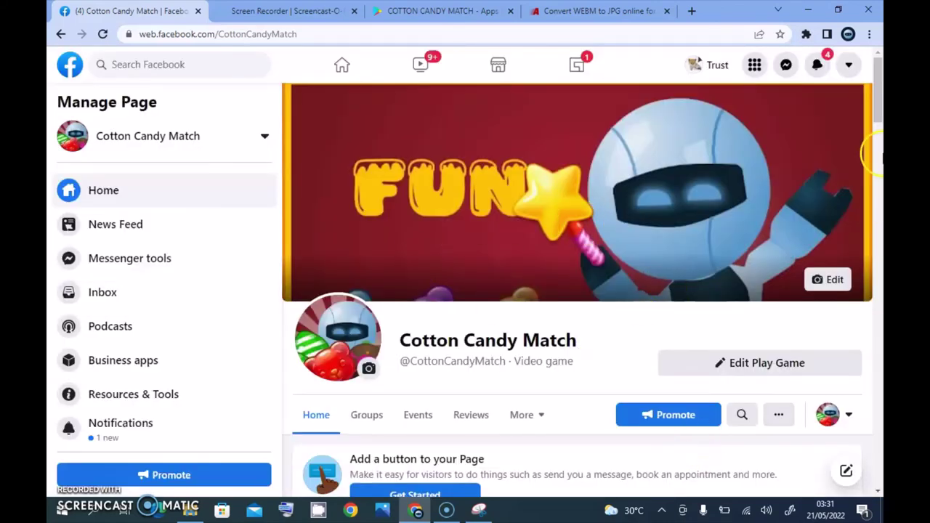
Scroll down the Page, then switch to the personal home news feed
scroll(880, 125, "down", 3)
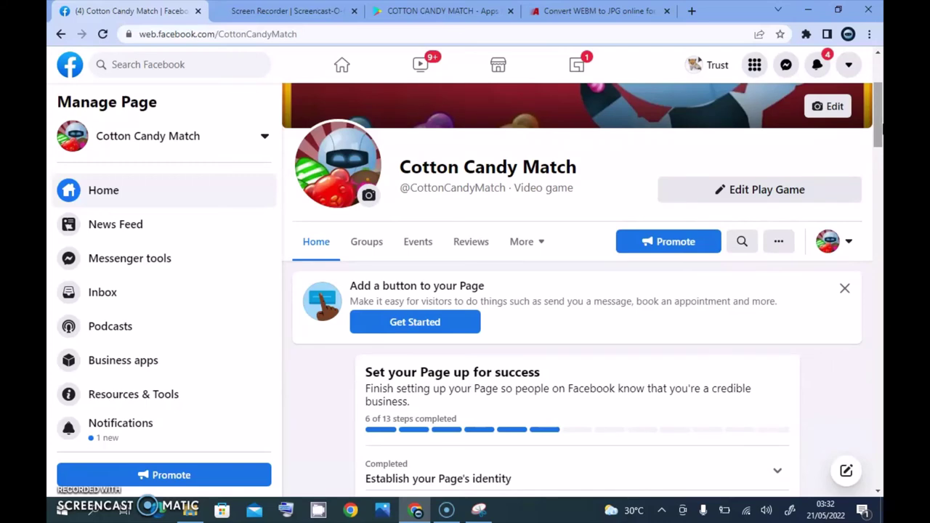
left_click_drag(878, 128, 880, 96)
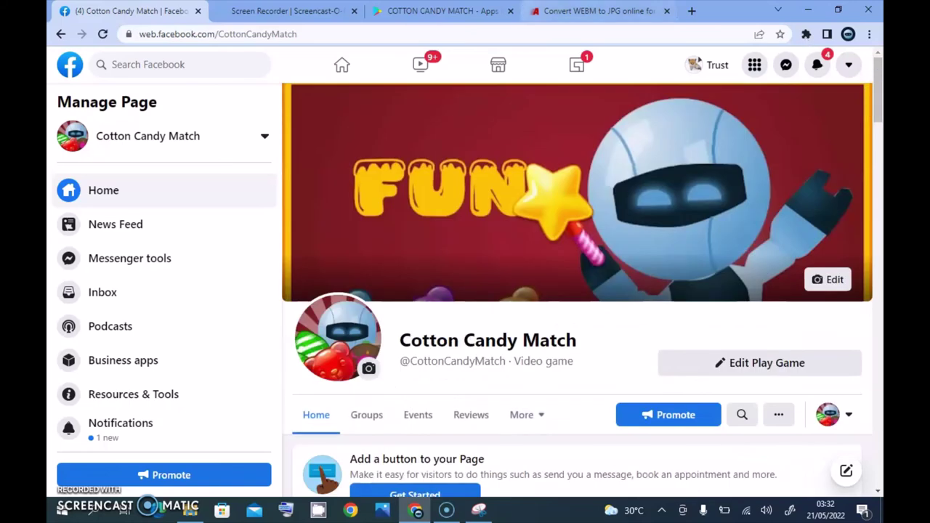
left_click(336, 70)
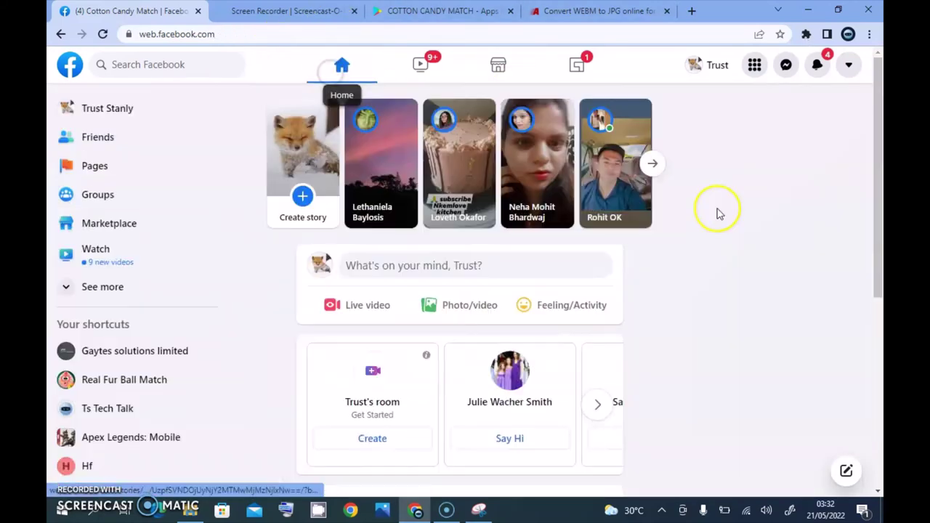
Search Facebook for 'real fur ball match' and open the Real Fur Ball Match Page
left_click(153, 68)
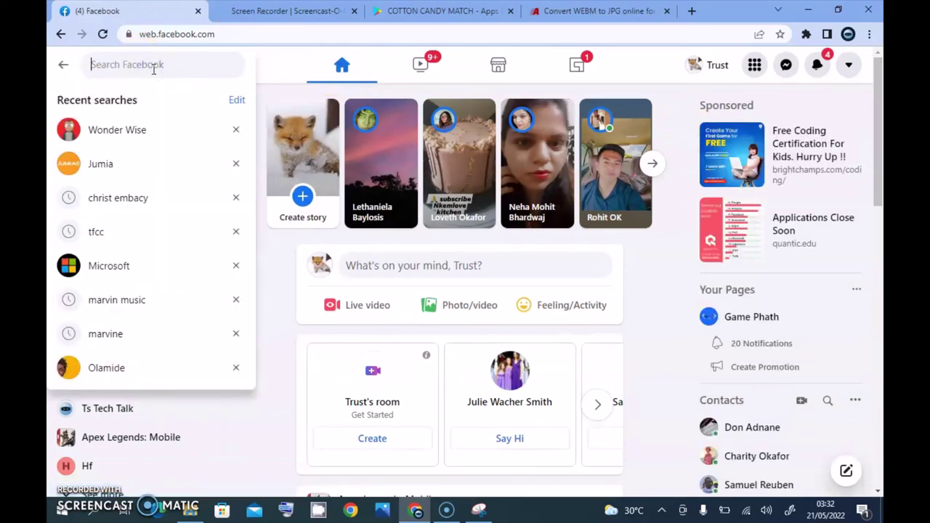
type("fur f")
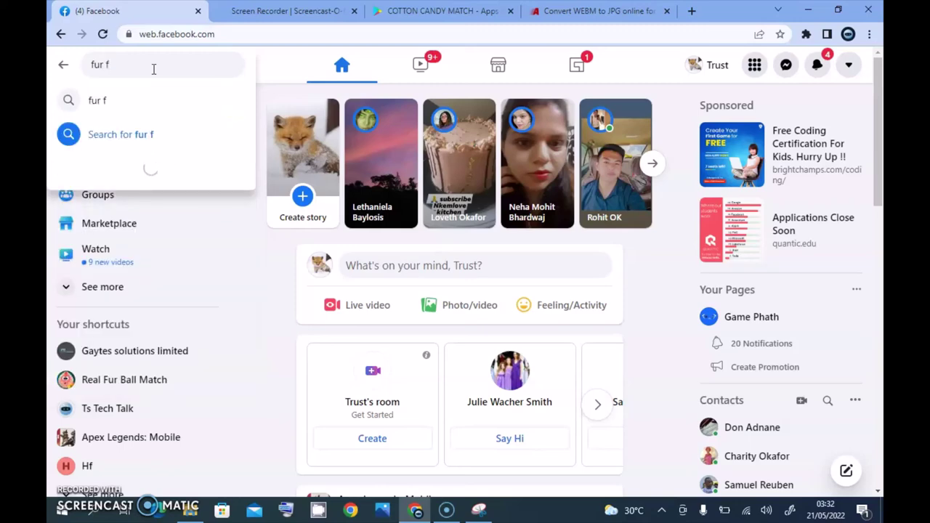
key("BackSpace")
type("bval")
key("BackSpace")
key("BackSpace")
key("BackSpace")
key("BackSpace")
type("a")
key("BackSpace")
type("v")
key("BackSpace")
type("a")
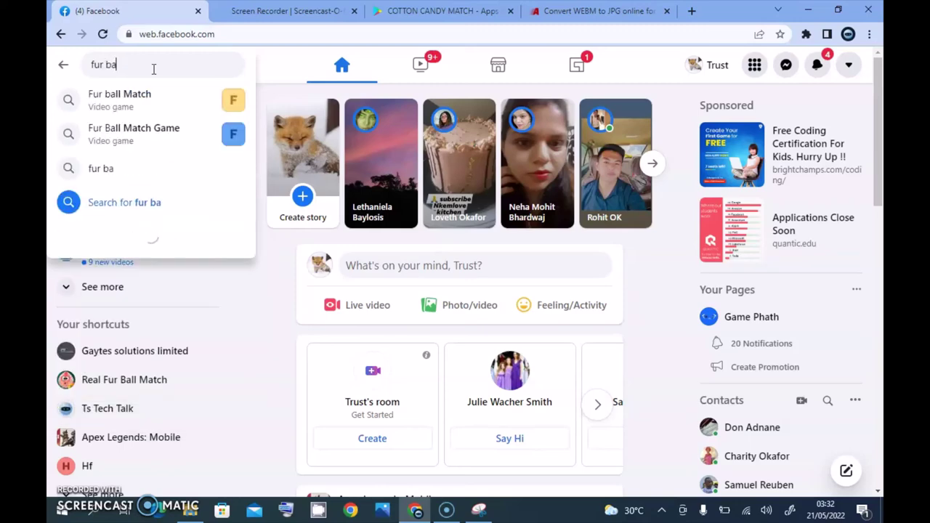
type("ll match")
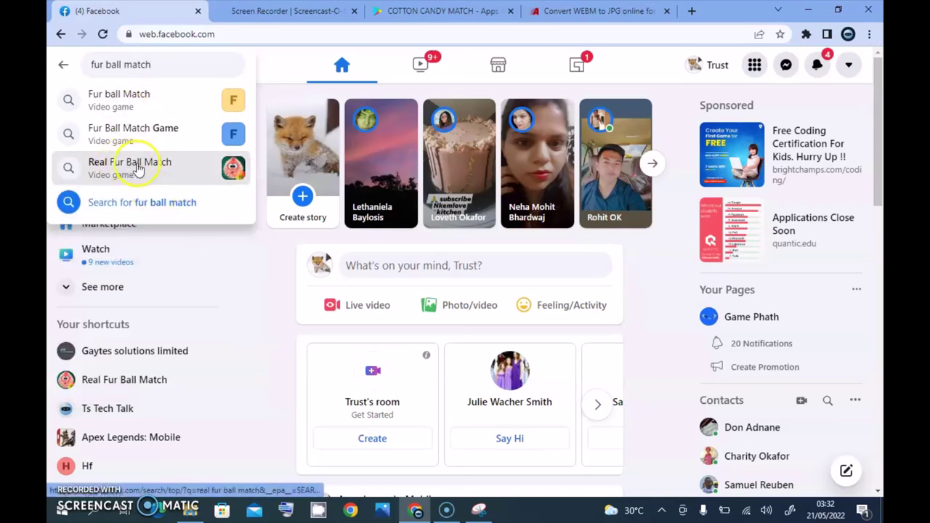
left_click(139, 163)
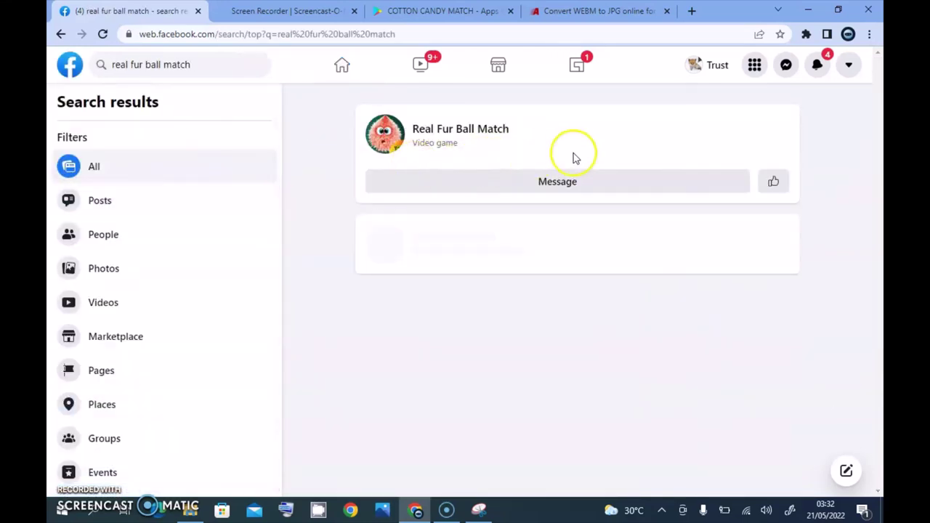
left_click(473, 131)
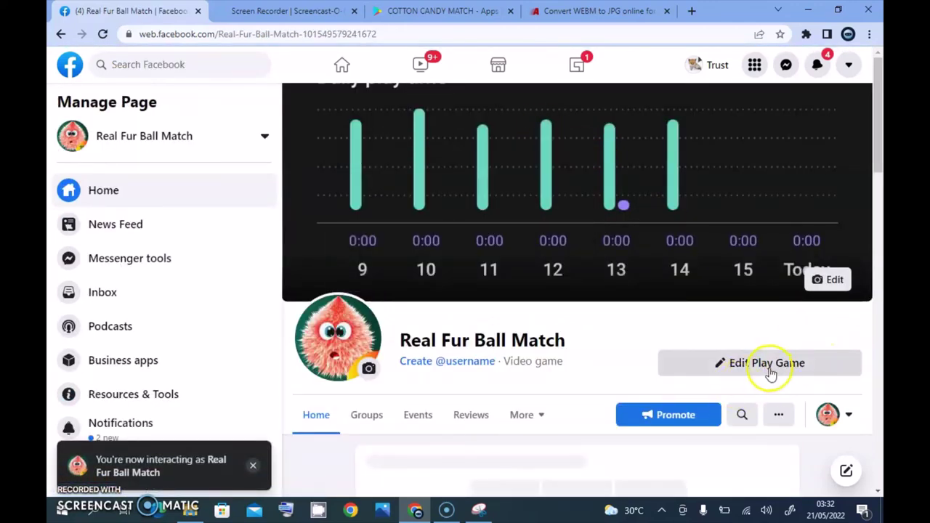
Check the Page's other actions, then select its web address to copy it
left_click(778, 414)
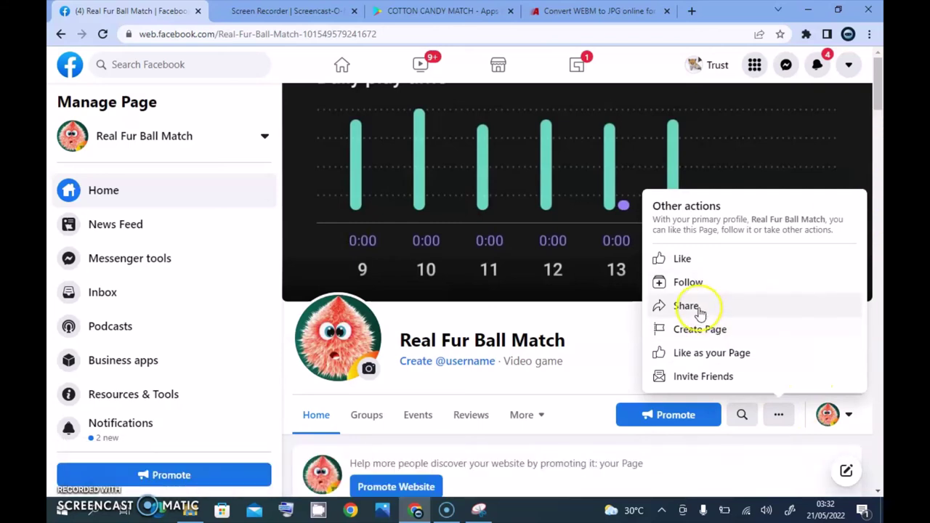
left_click(609, 361)
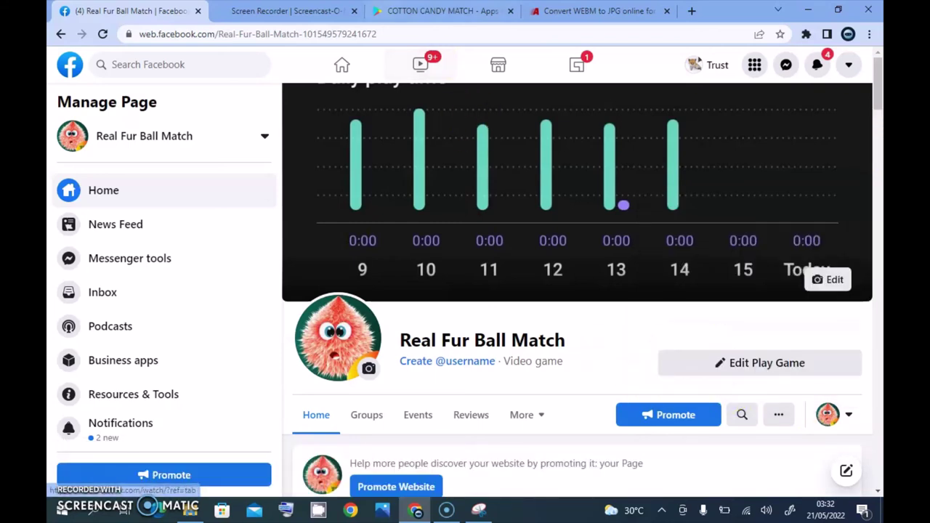
left_click(386, 31)
key("ctrl+c")
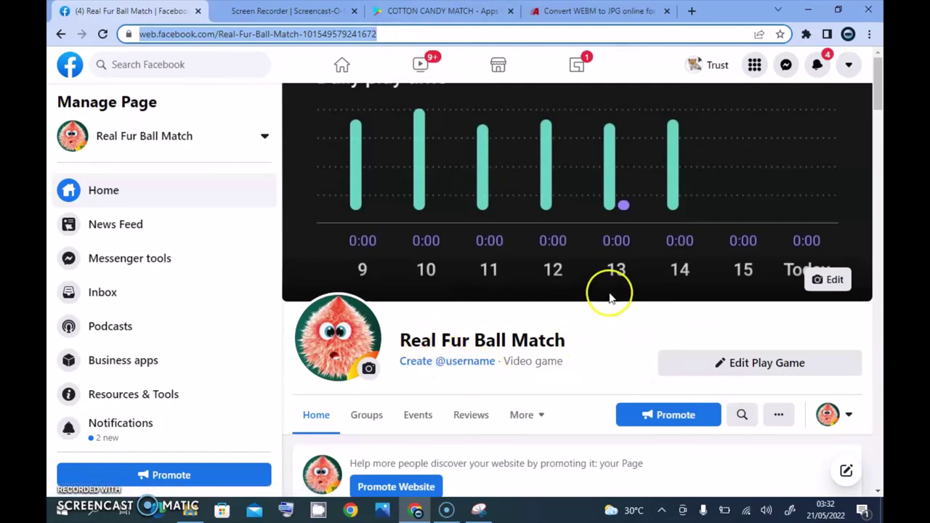
left_click(869, 34)
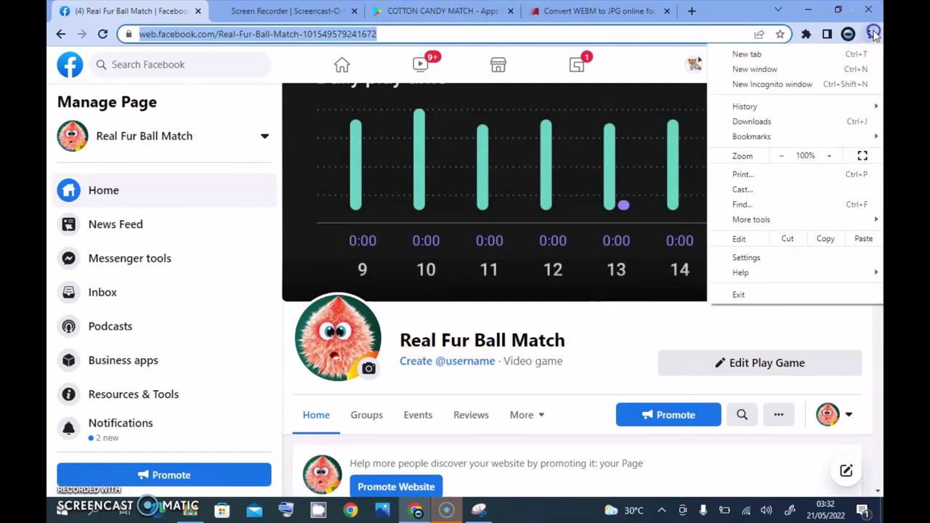
Load the Real Fur Ball Match Page in an incognito window and follow Play Game to Google Play
left_click(789, 87)
key("ctrl+v")
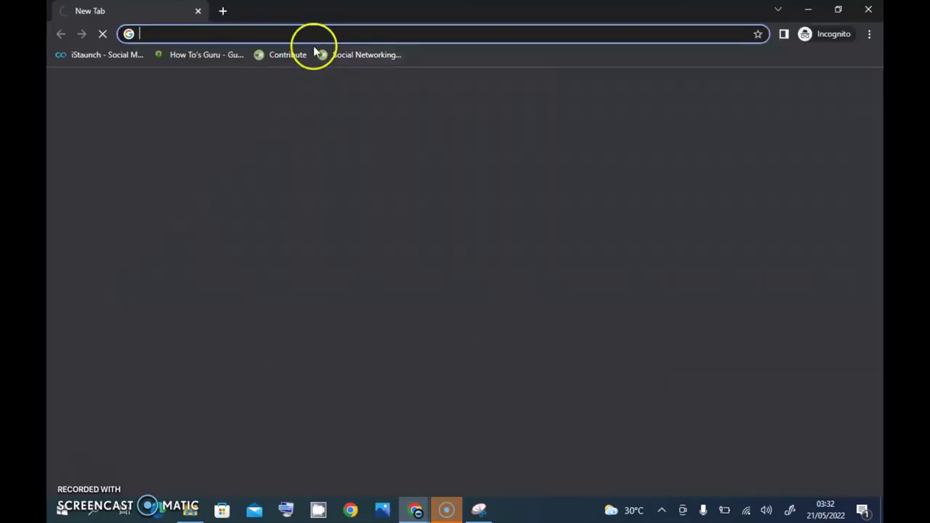
key("Return")
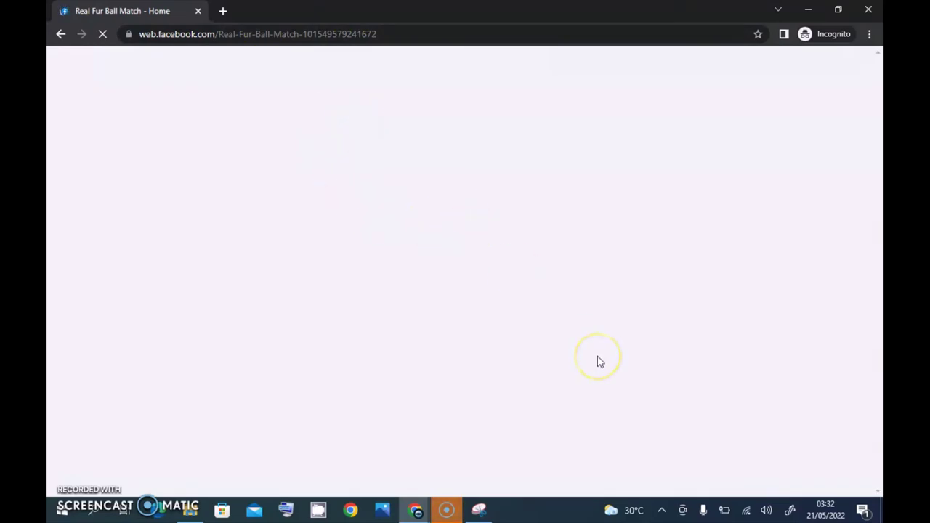
scroll(880, 173, "up", 3)
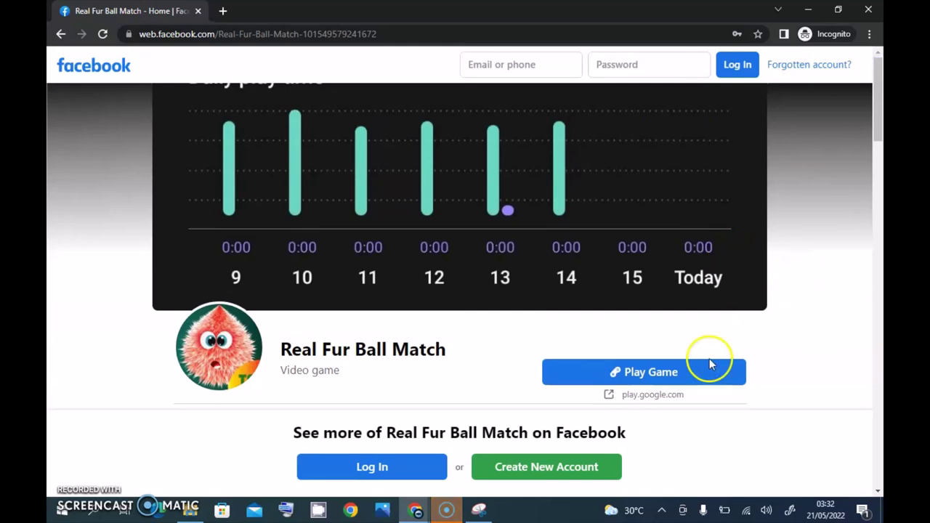
left_click(629, 373)
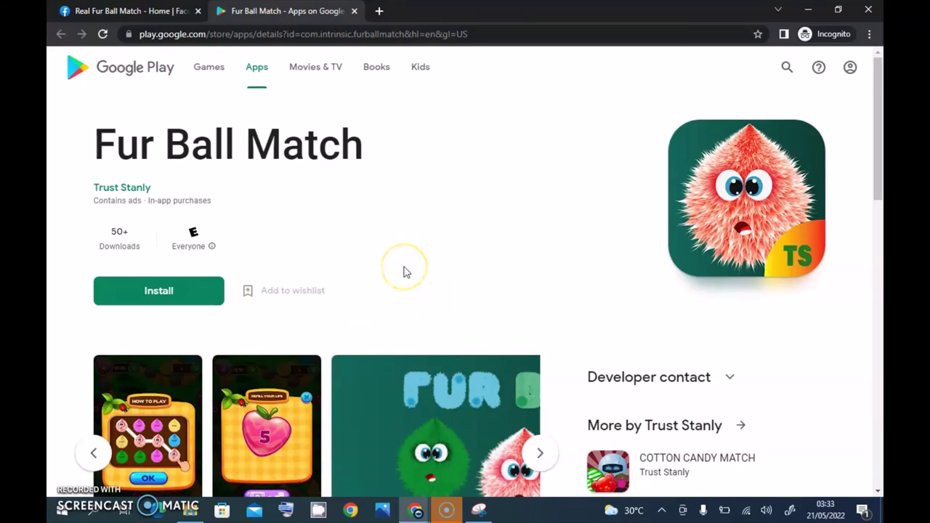
left_click_drag(170, 191, 97, 188)
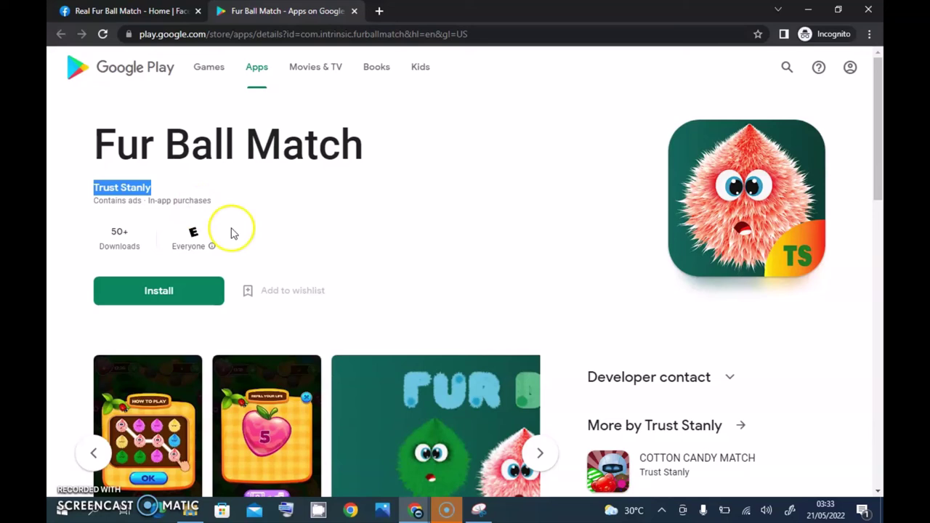
left_click(327, 215)
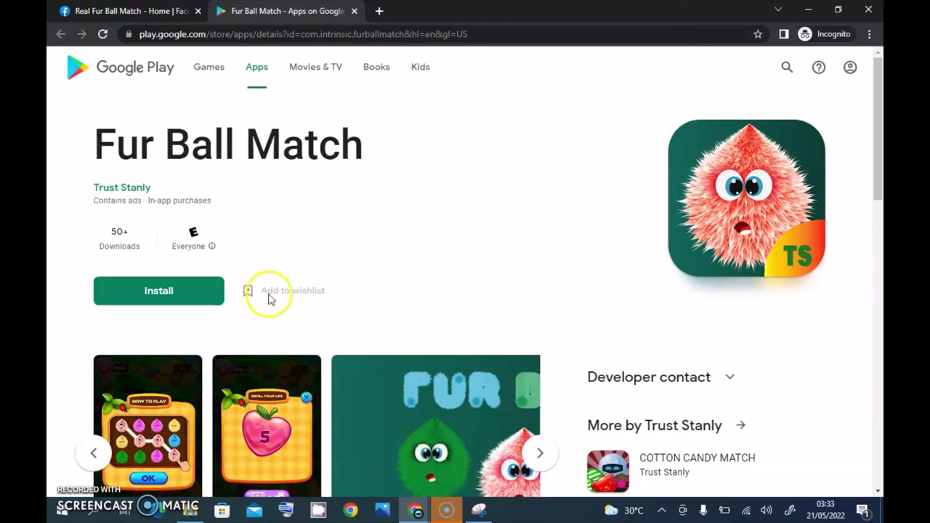